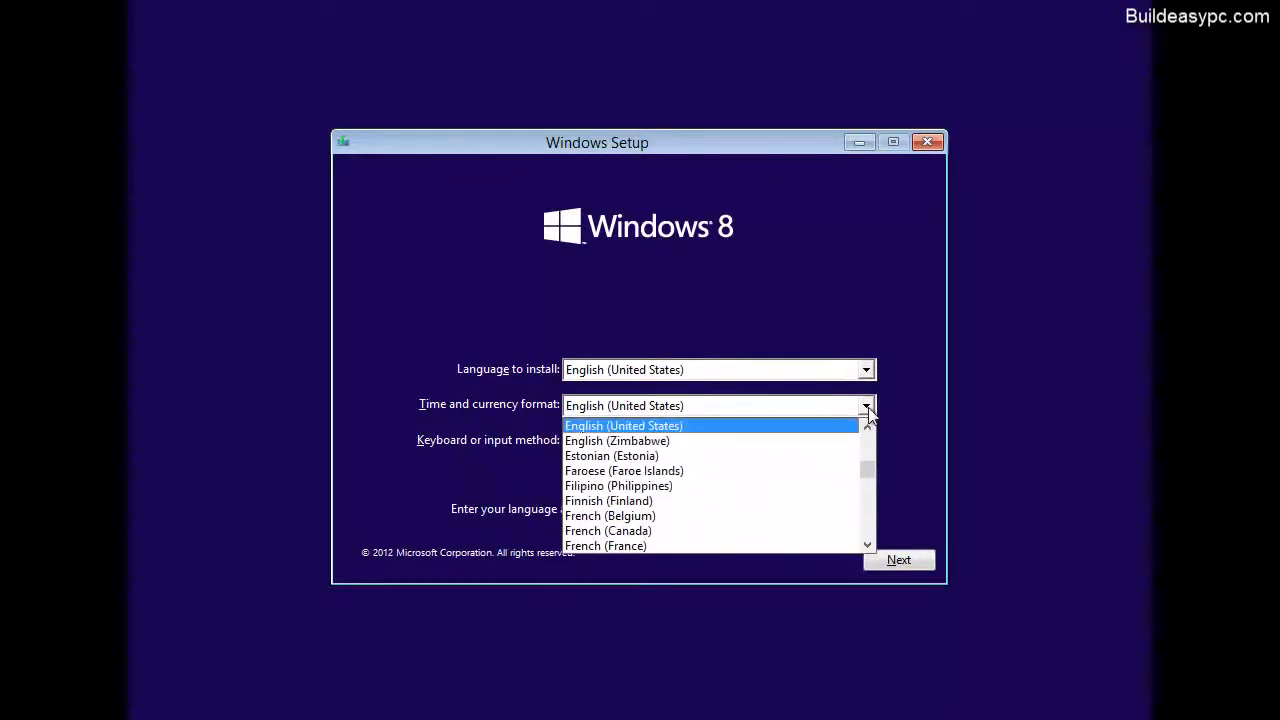
Set the time and currency format to English (United Kingdom), accept the language preferences and start the Windows 8 installation.
scroll(869, 440, up, 1)
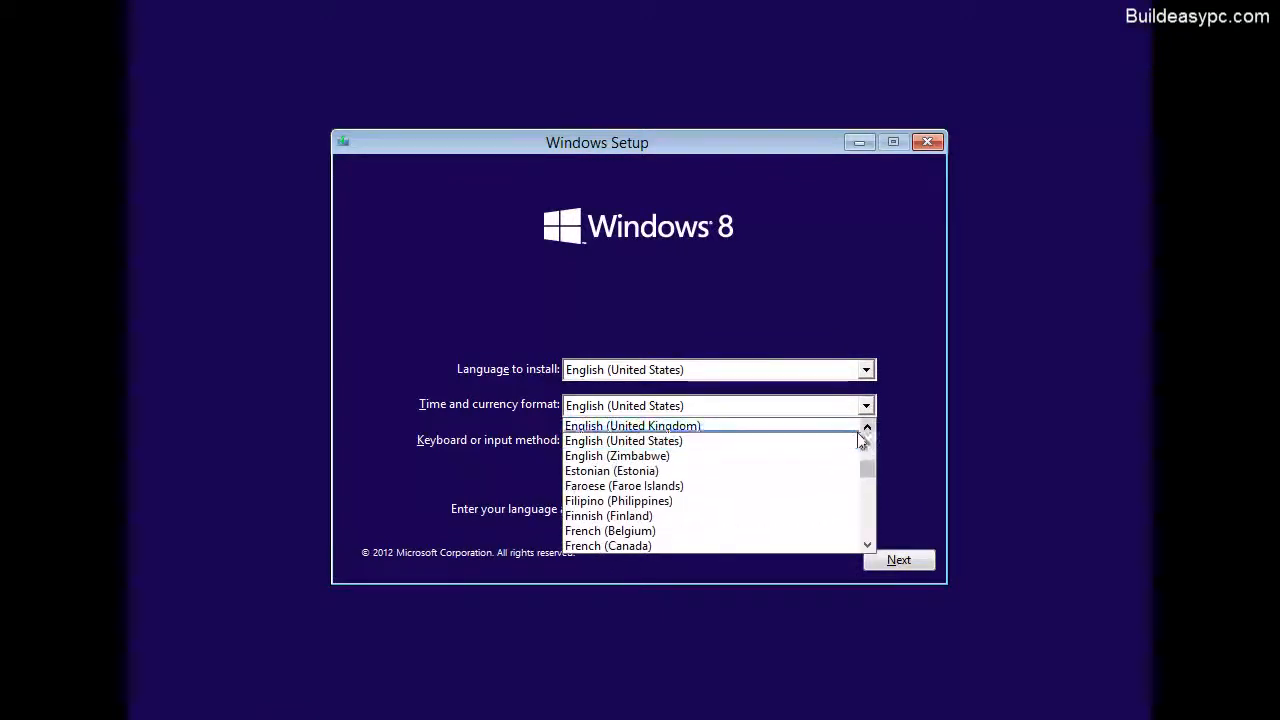
click(817, 427)
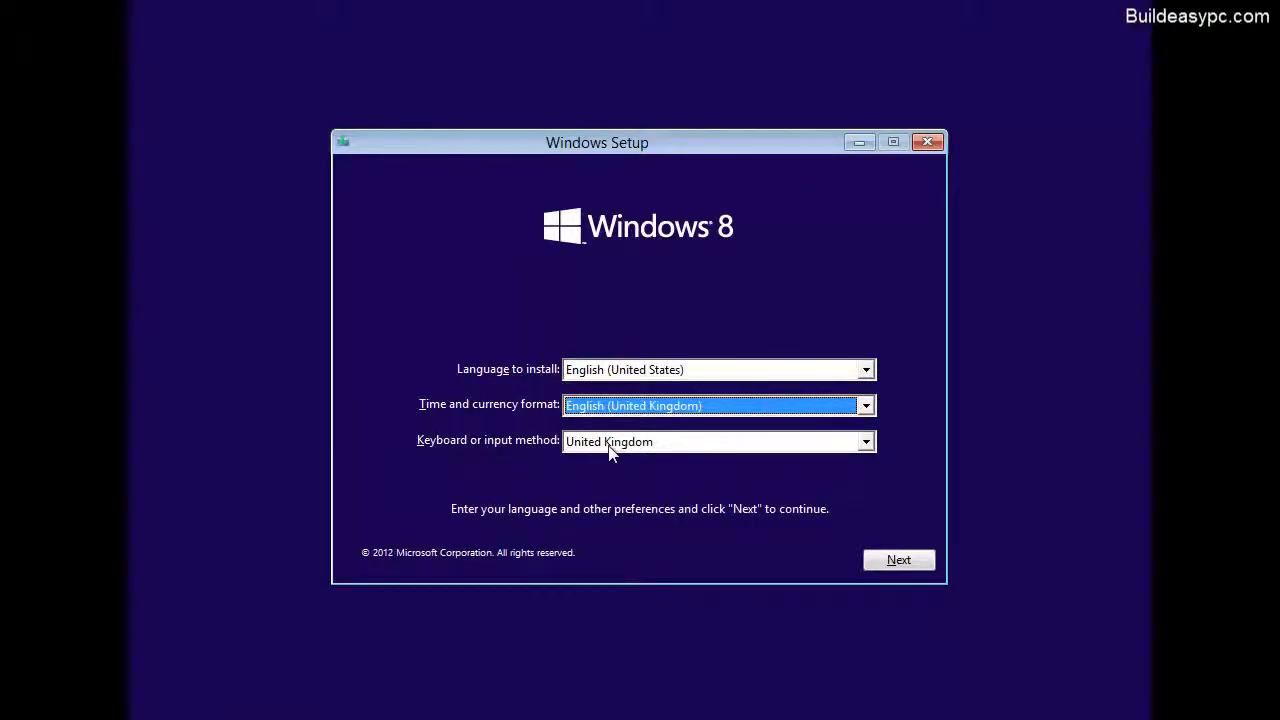
click(912, 558)
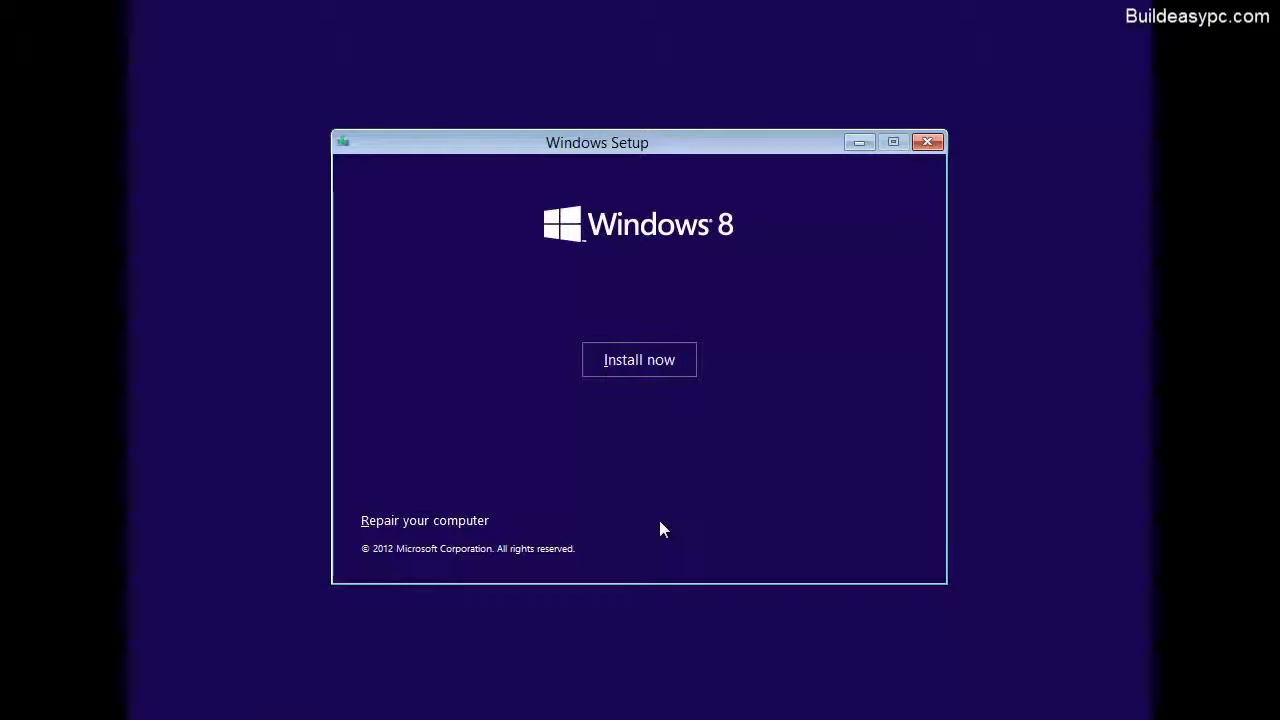
click(657, 373)
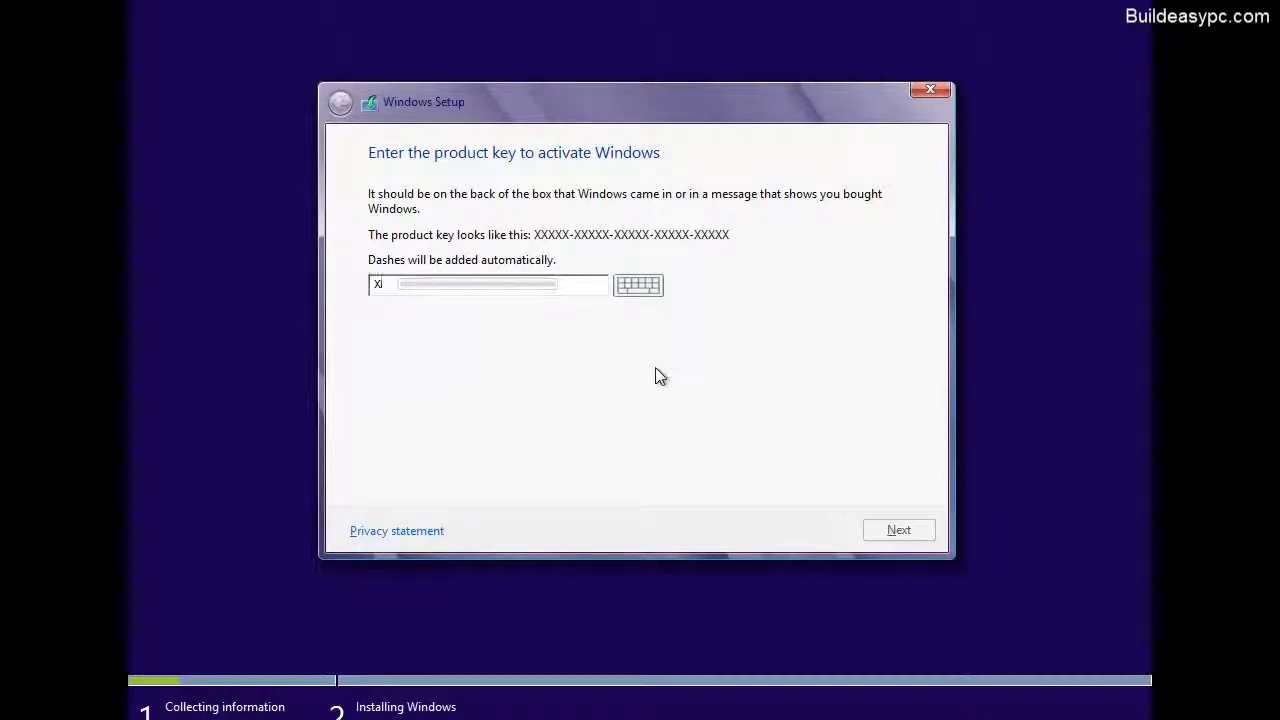
Enter the Windows product key and submit it for activation.
text(Y4)
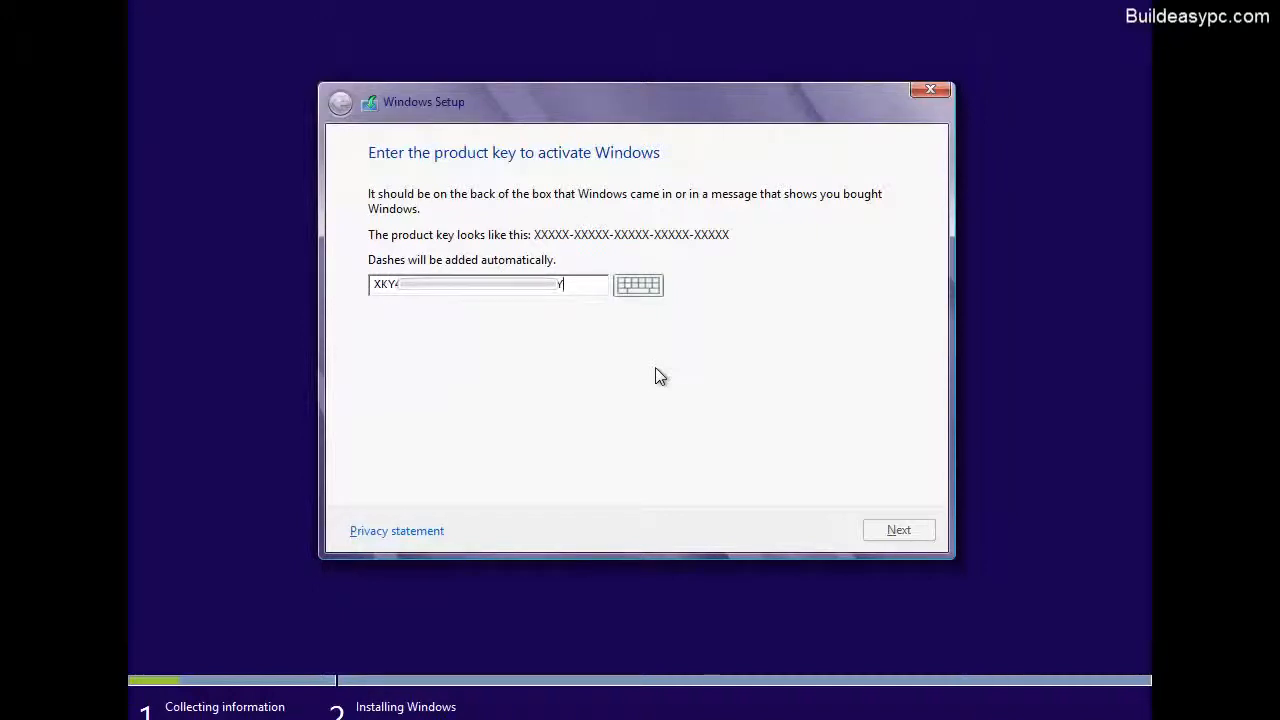
text(QH)
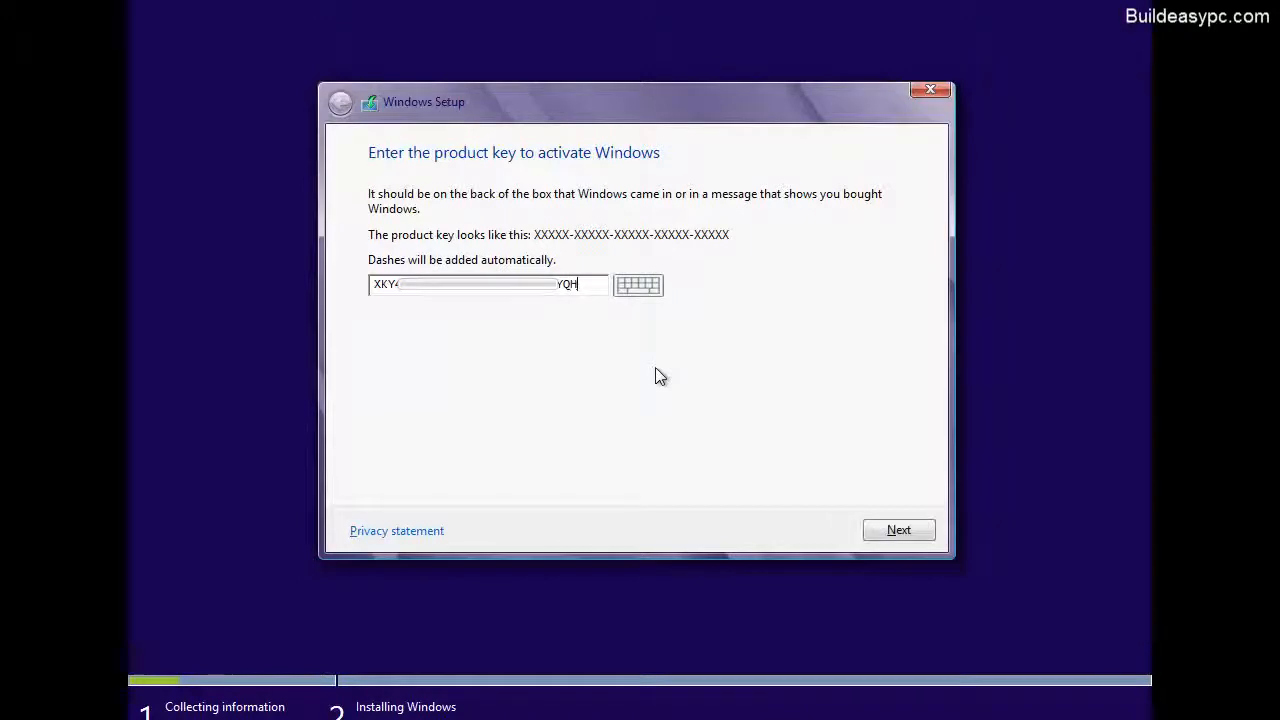
click(916, 538)
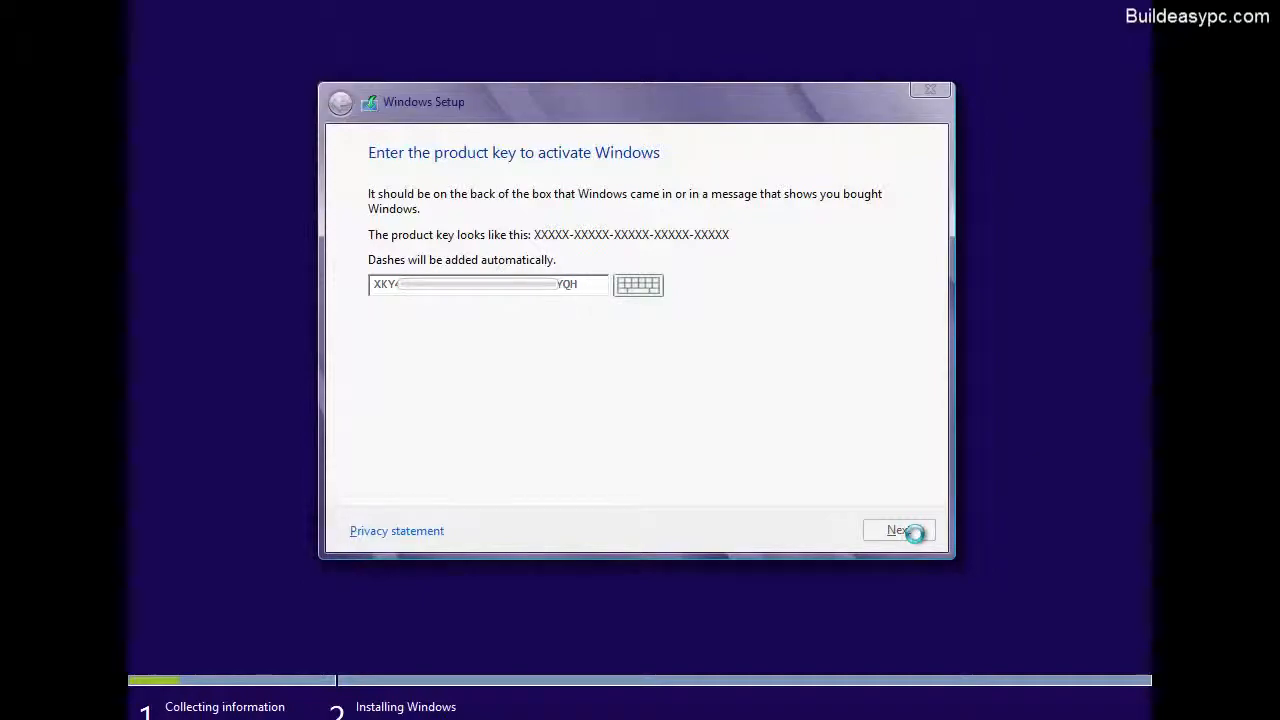
Accept the license terms and choose the custom installation that installs Windows only.
drag(900, 204, 902, 451)
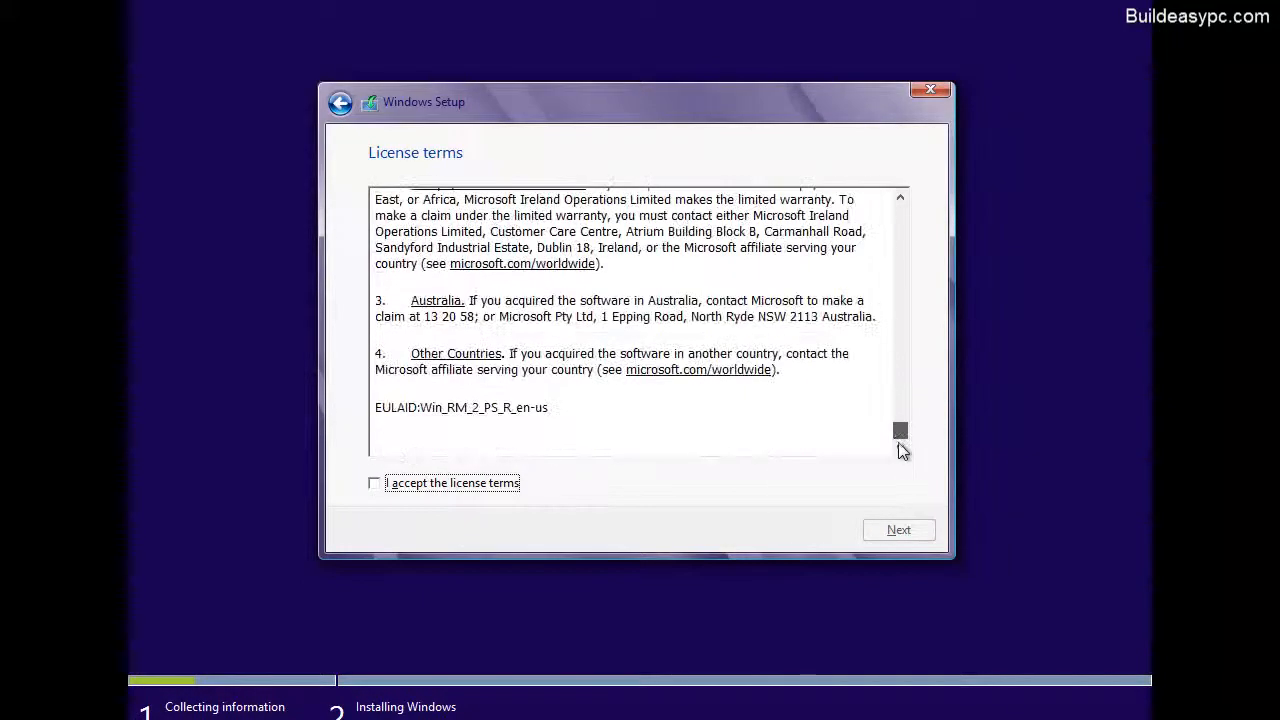
click(375, 486)
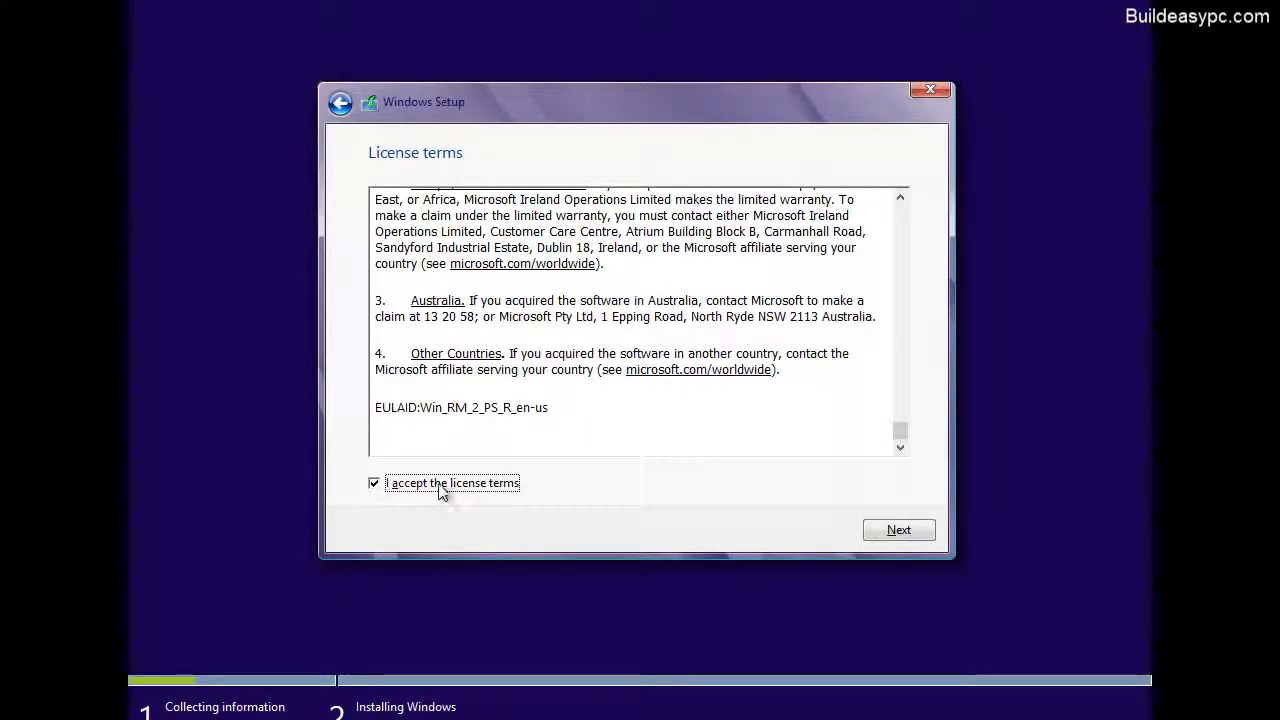
click(898, 531)
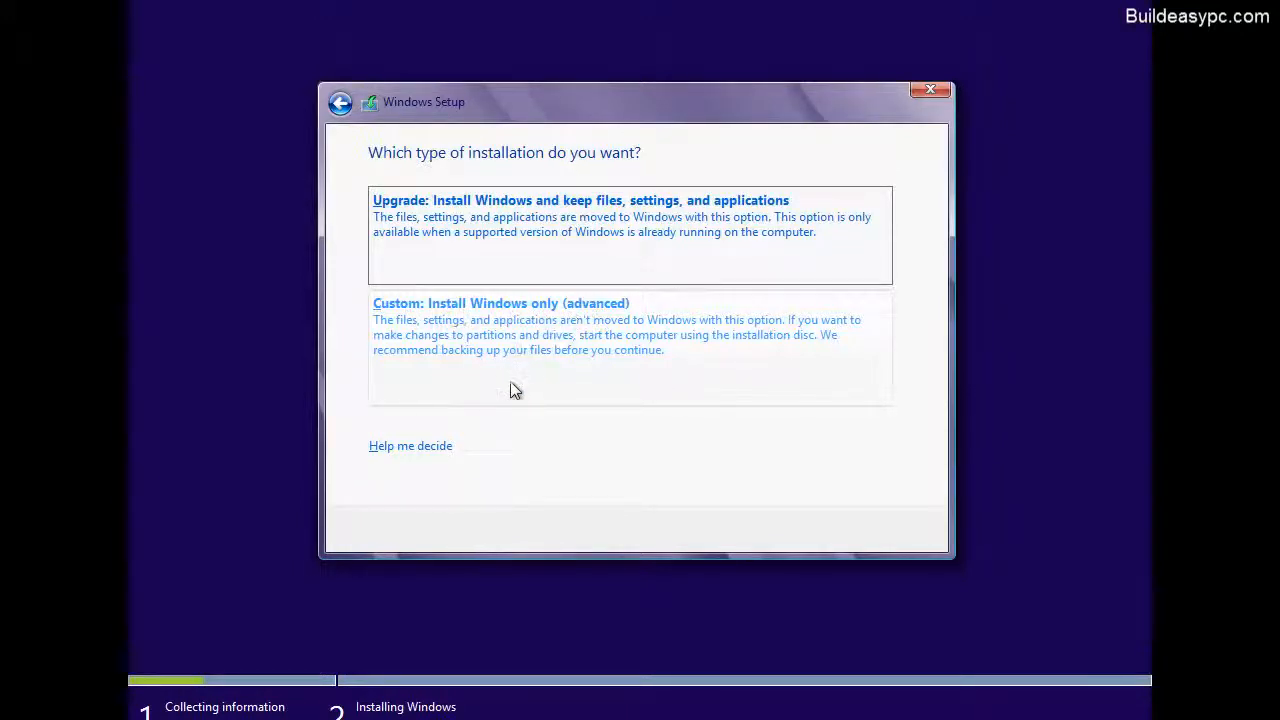
click(642, 350)
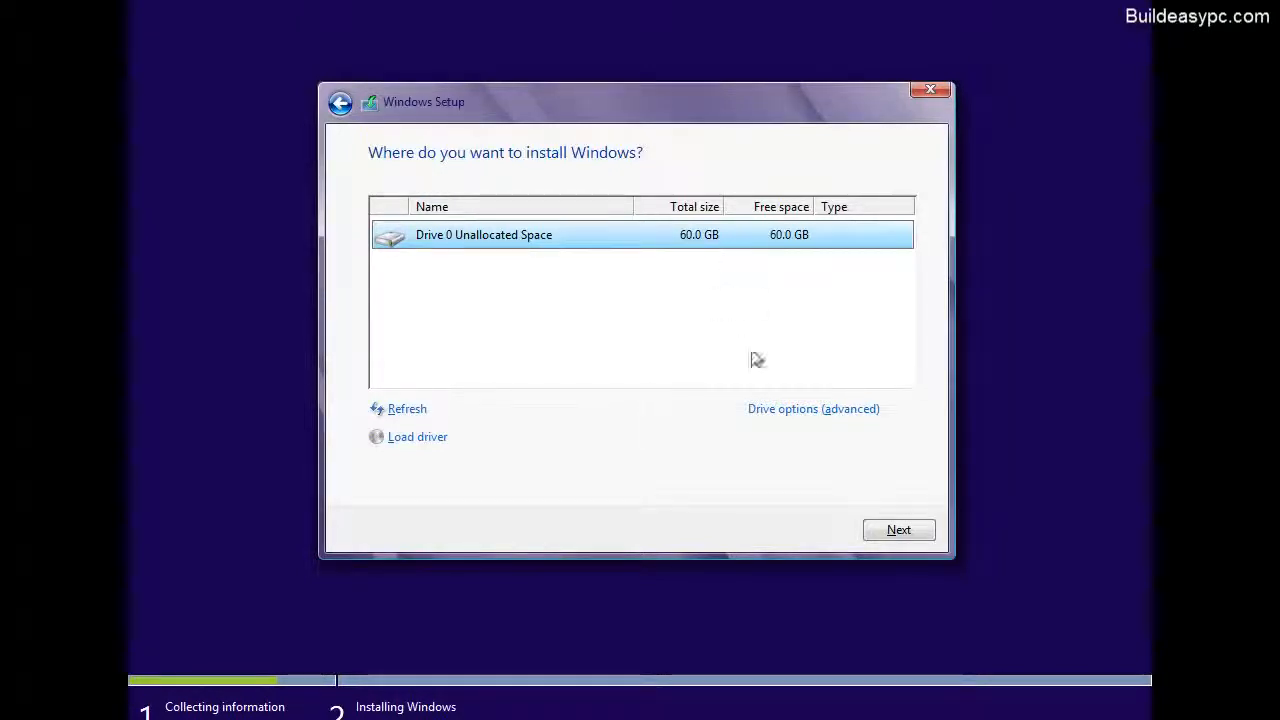
Create a 30000 MB partition in Drive 0's unallocated space, allowing additional system partitions, and install Windows on the new primary partition.
click(870, 538)
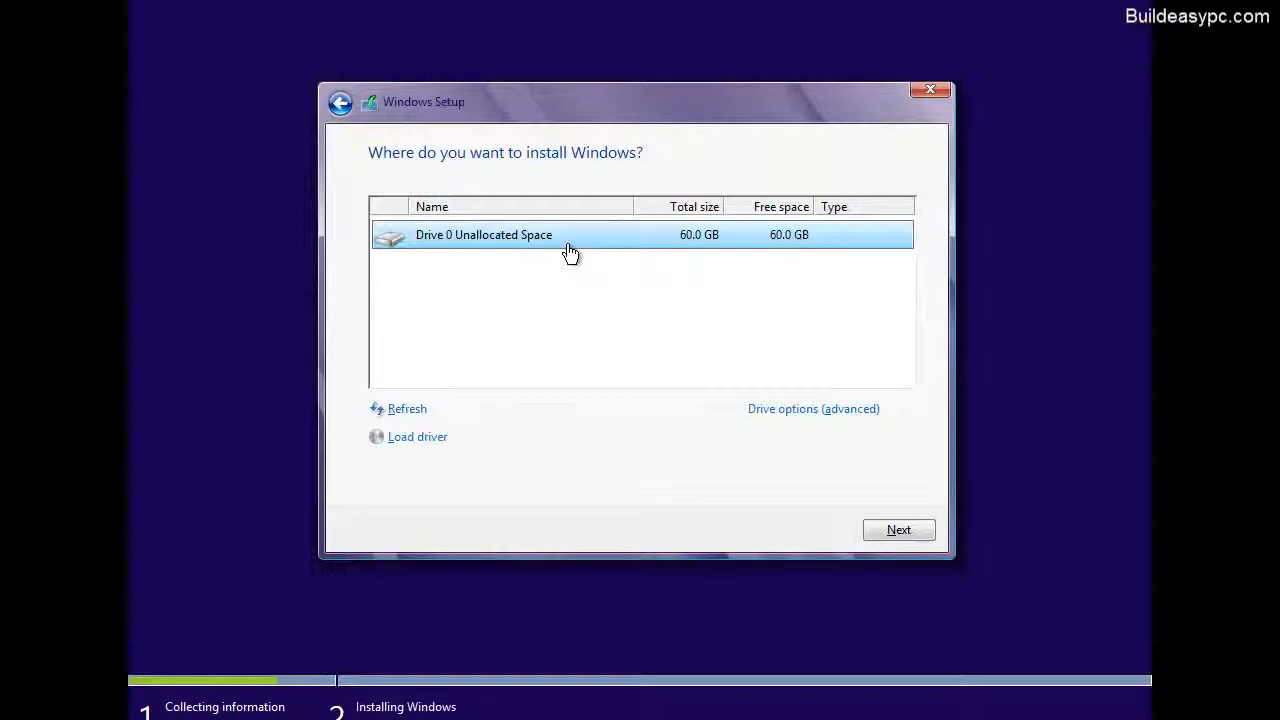
click(805, 417)
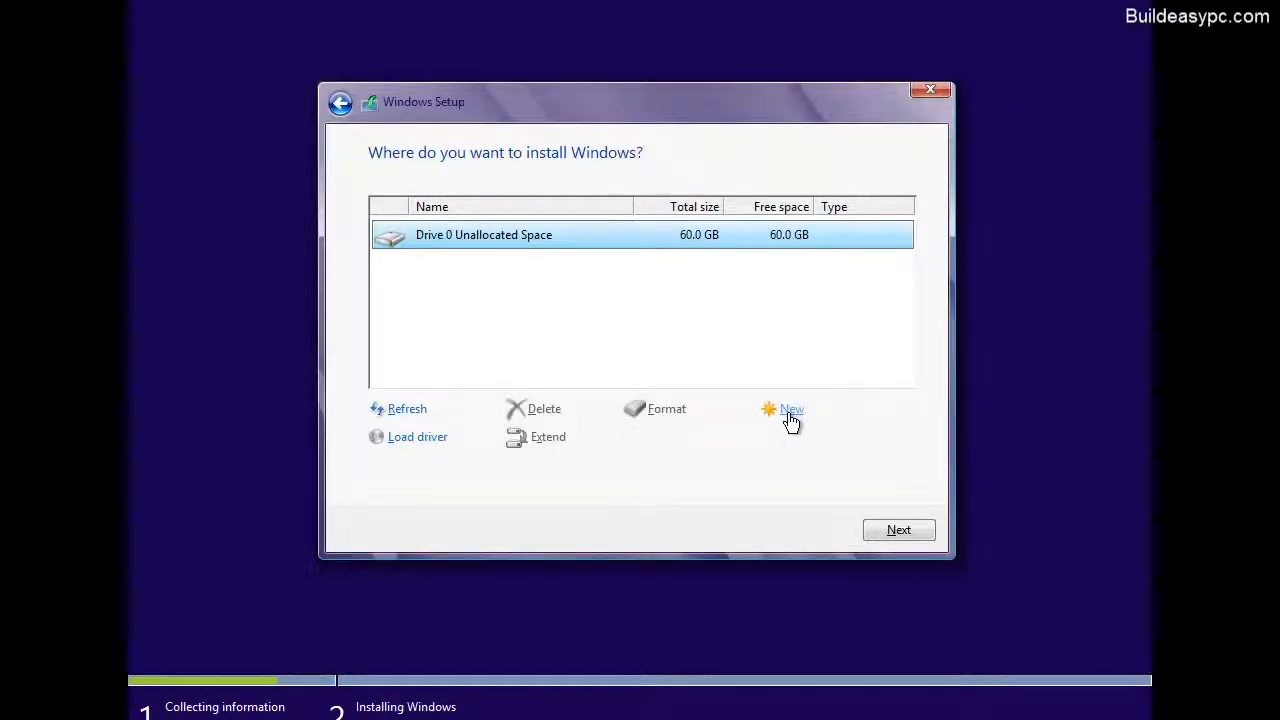
click(790, 413)
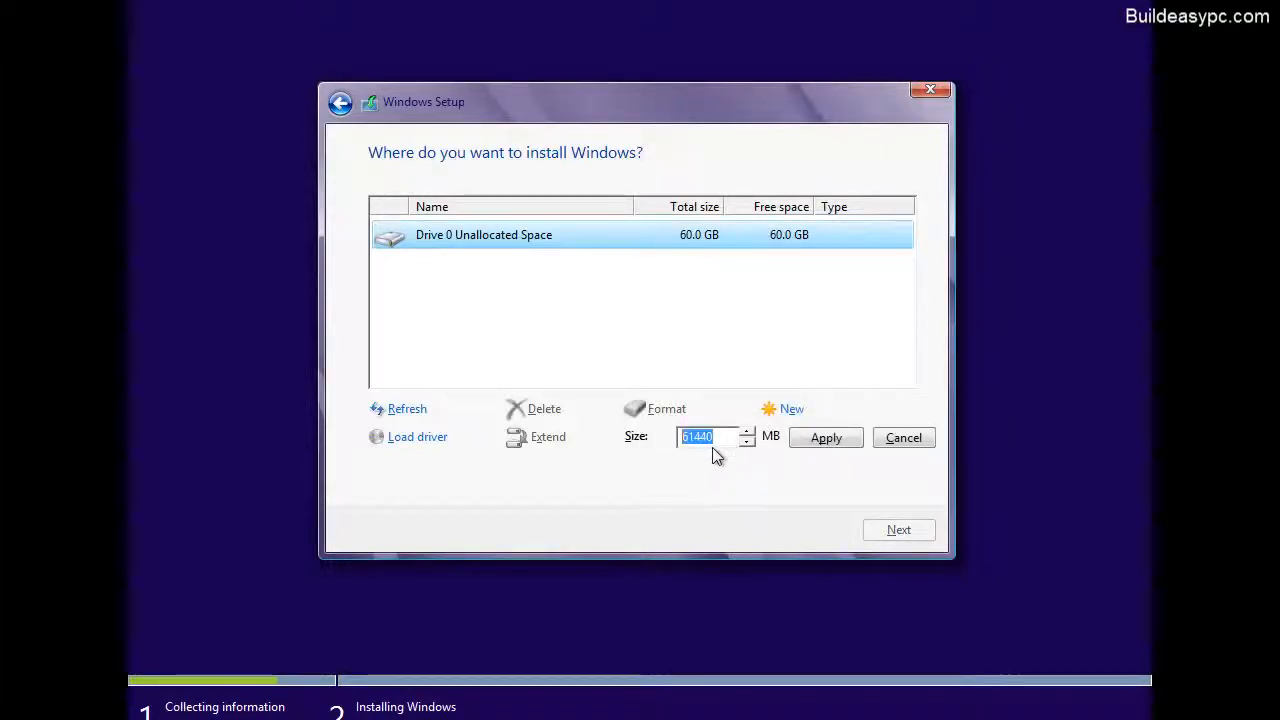
text(3000)
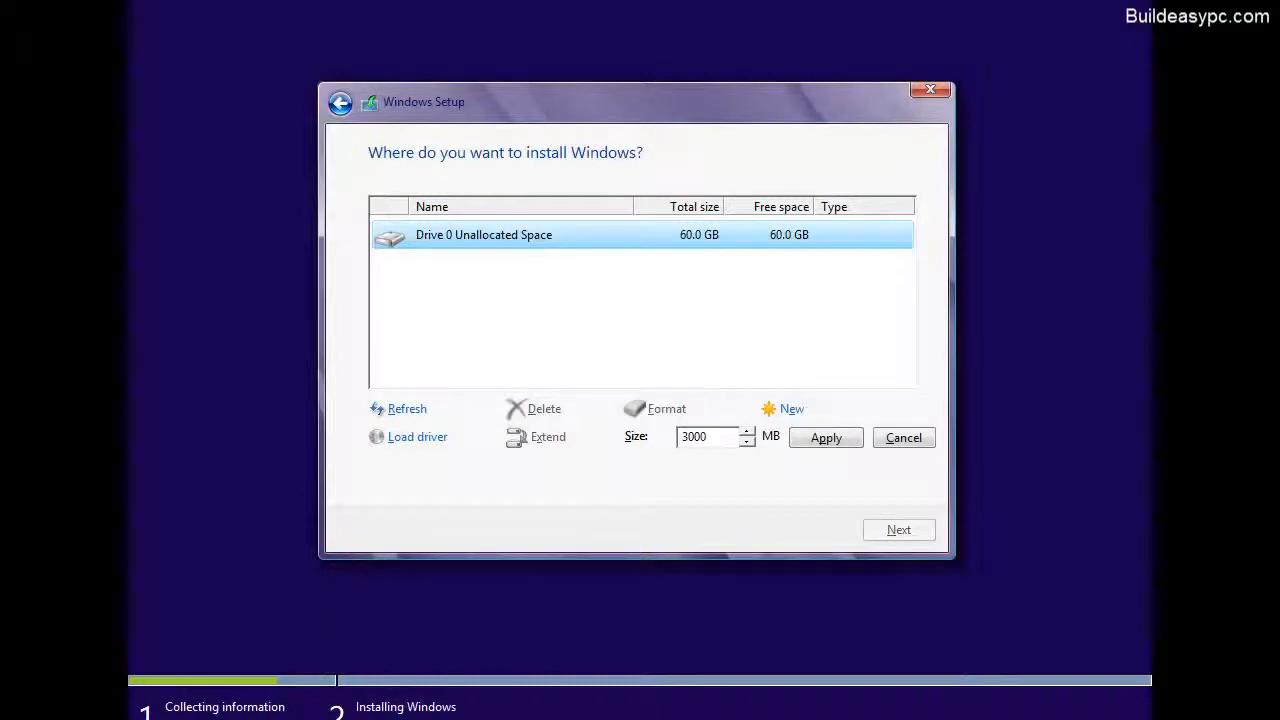
text(0)
click(826, 438)
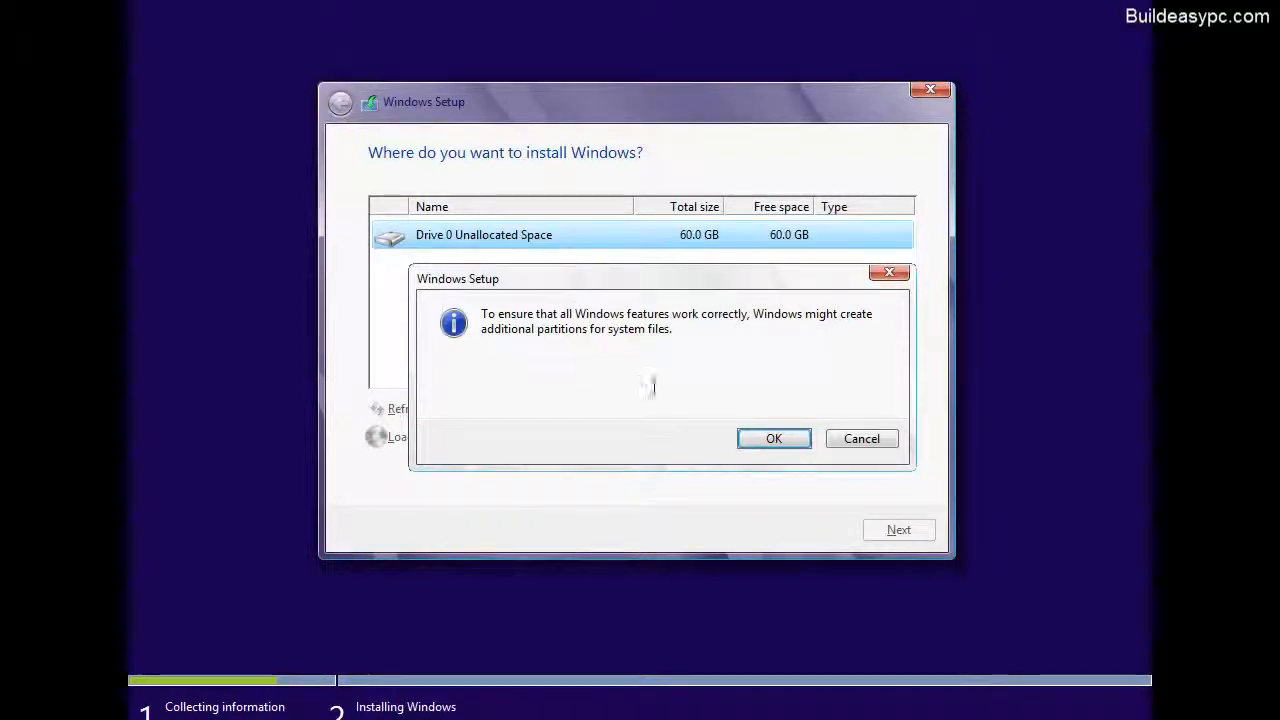
click(760, 450)
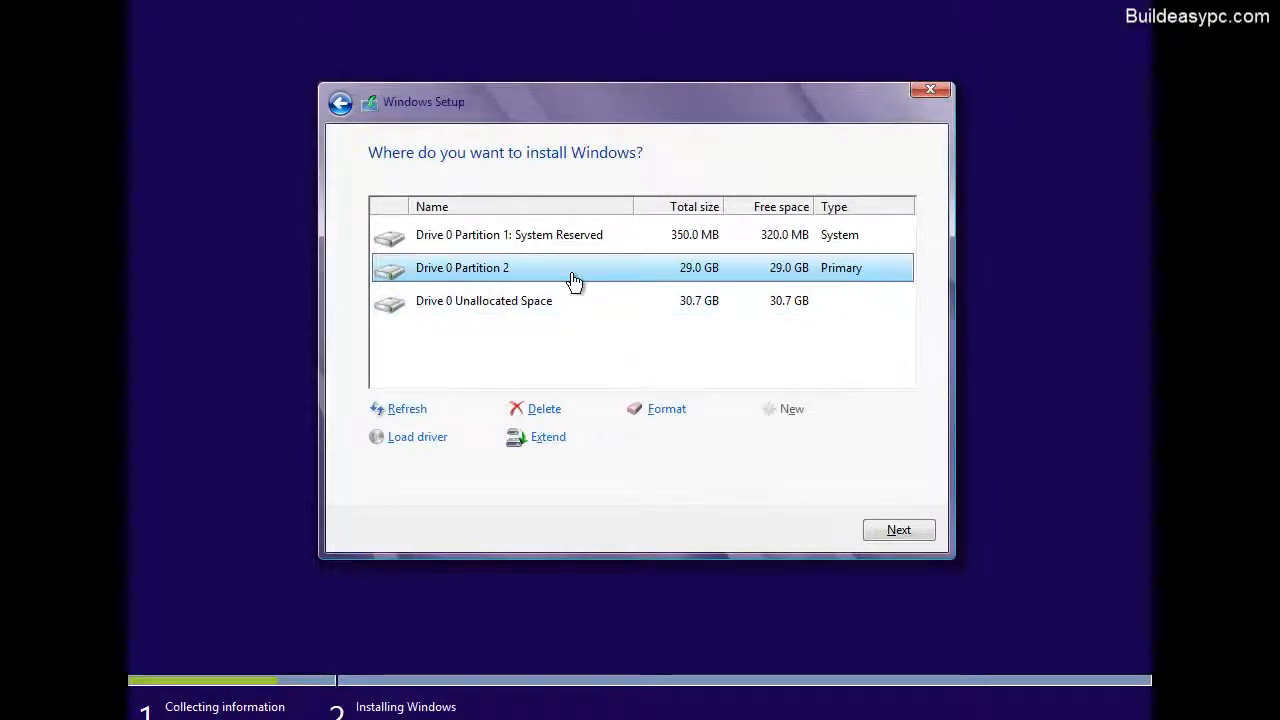
click(899, 533)
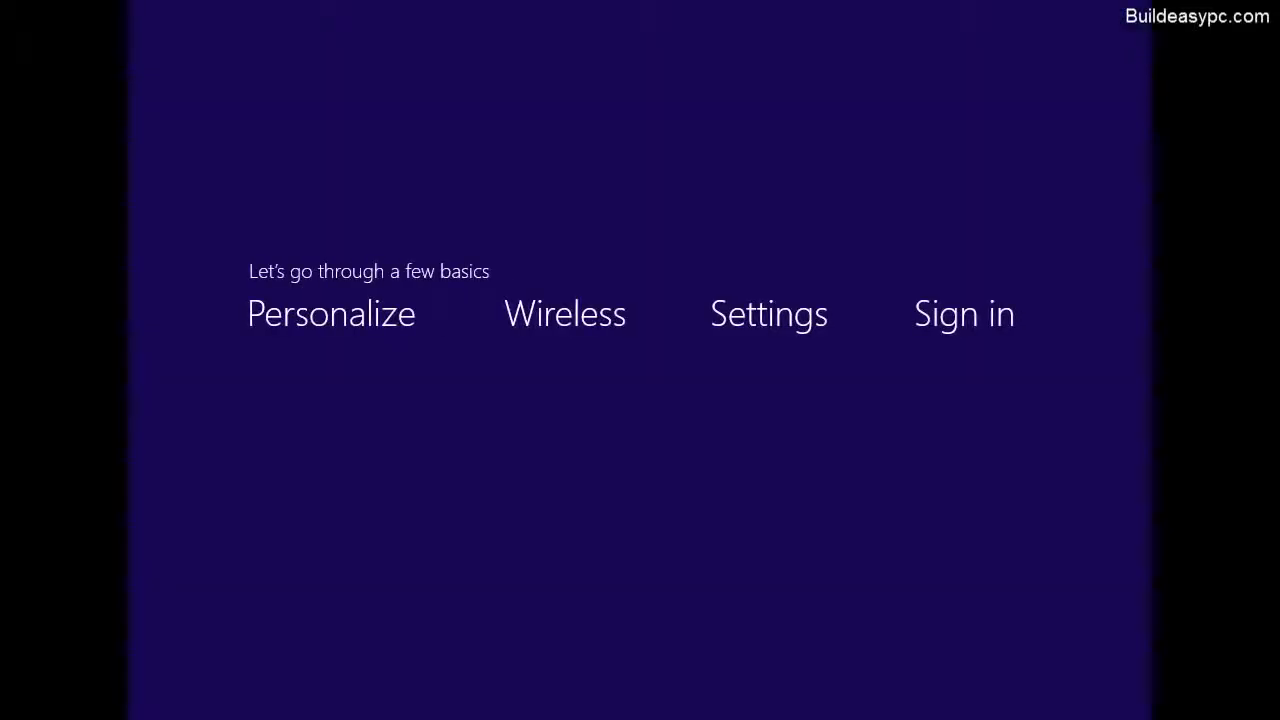
Name the PC buildeasypc, keep the default color and apply the express settings.
text(build)
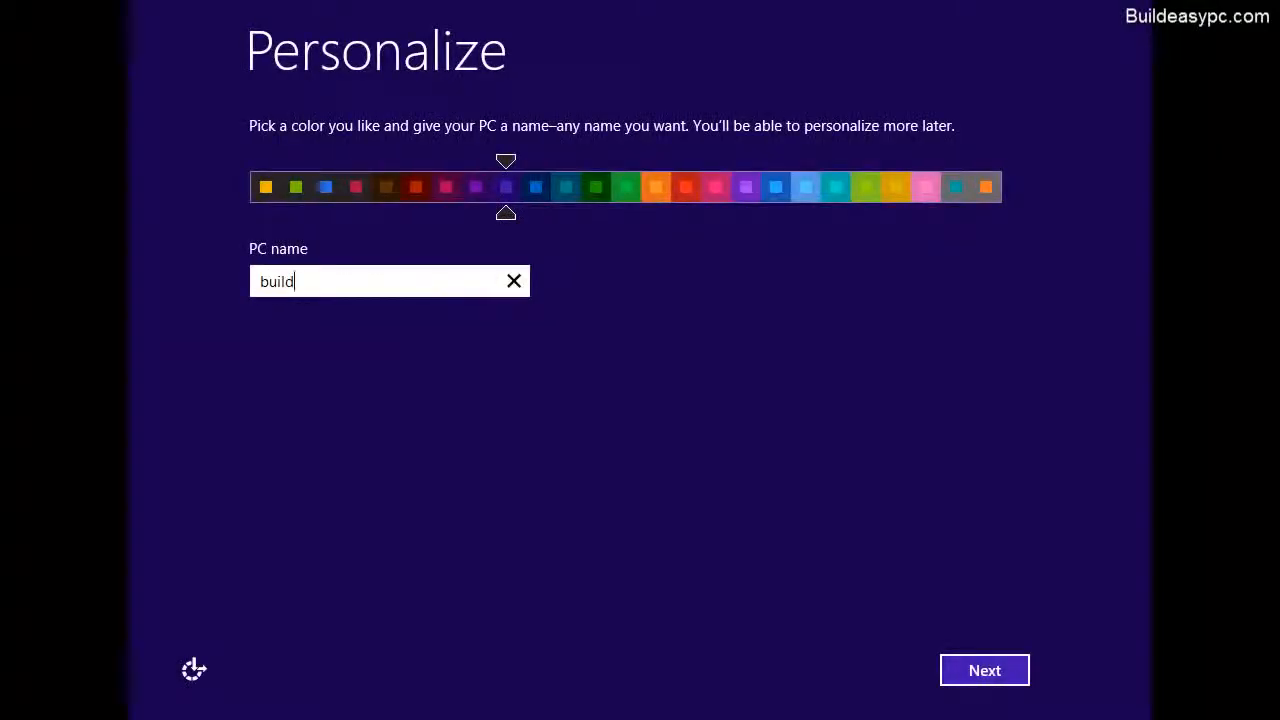
text(easypc)
click(985, 672)
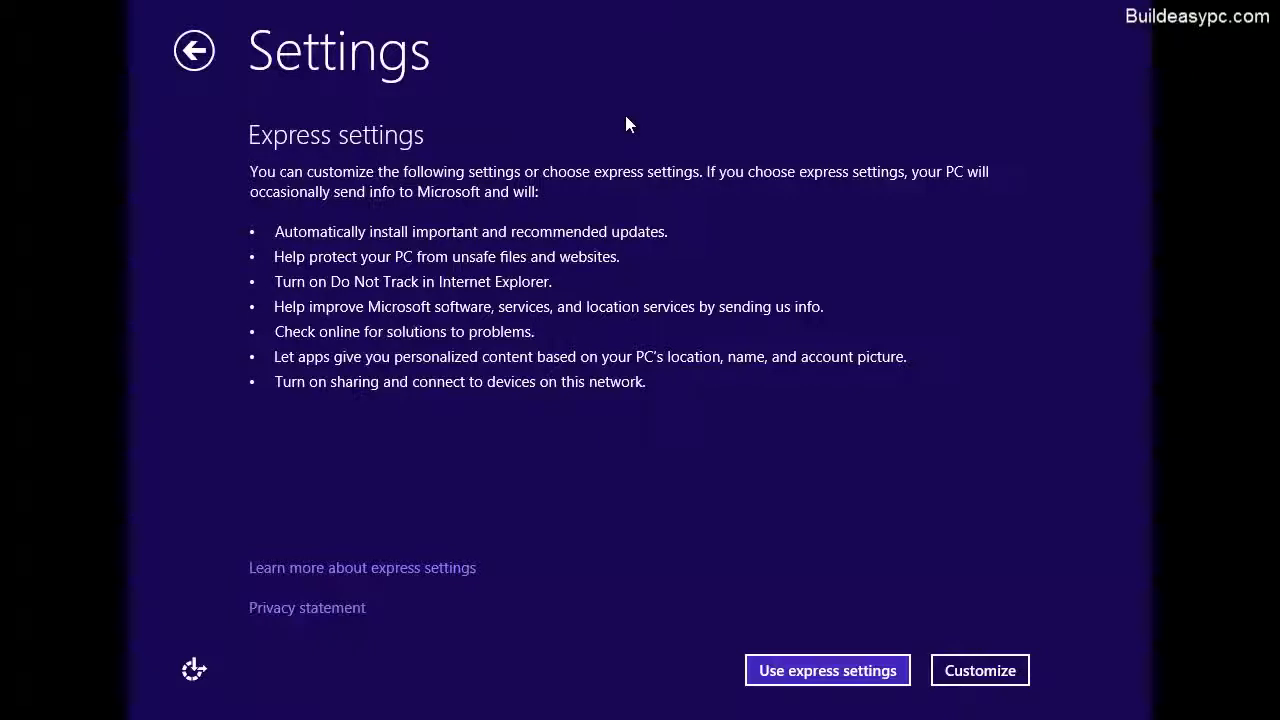
click(797, 670)
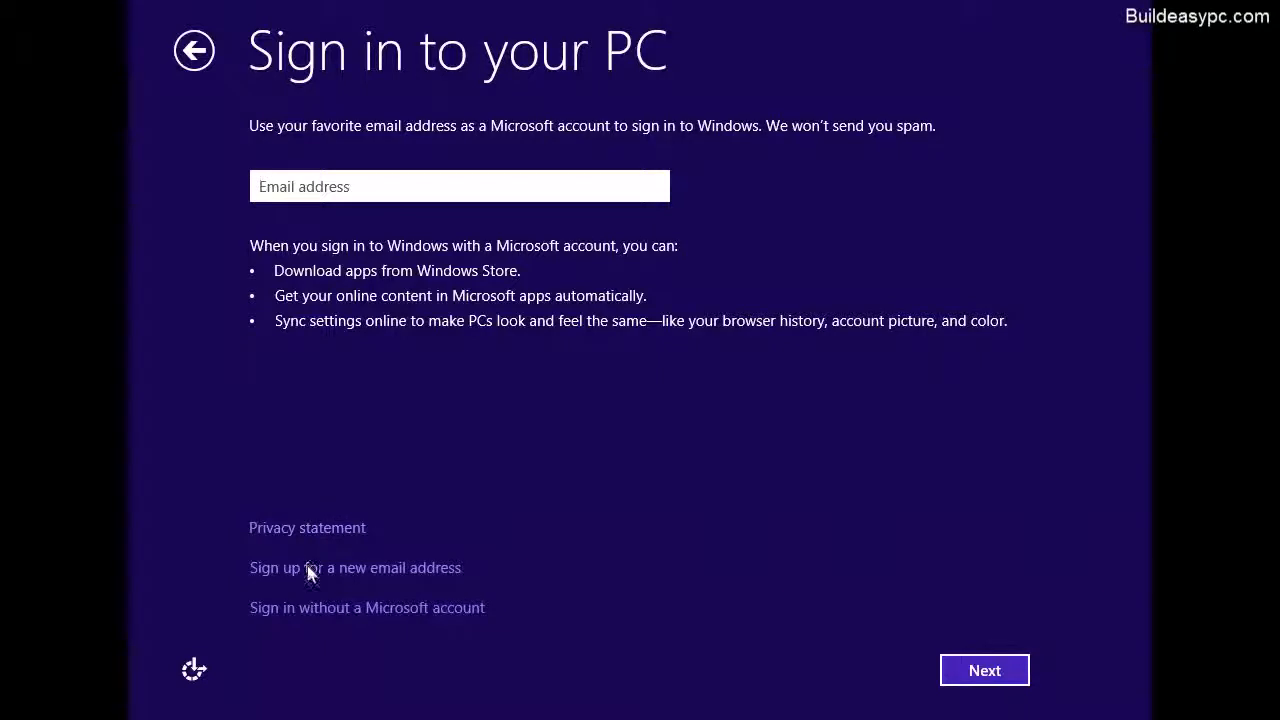
Choose to sign in with a local account instead of a Microsoft account and set its user name to buildeasypc-user.
click(367, 616)
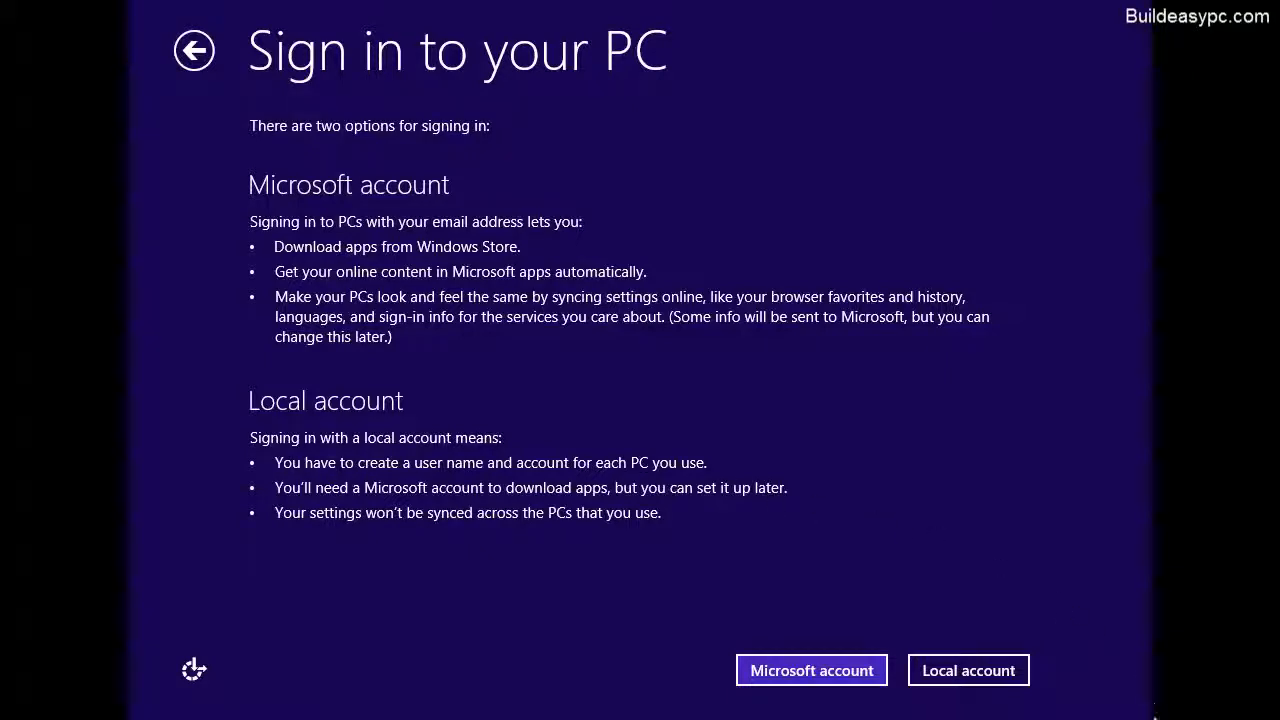
click(986, 673)
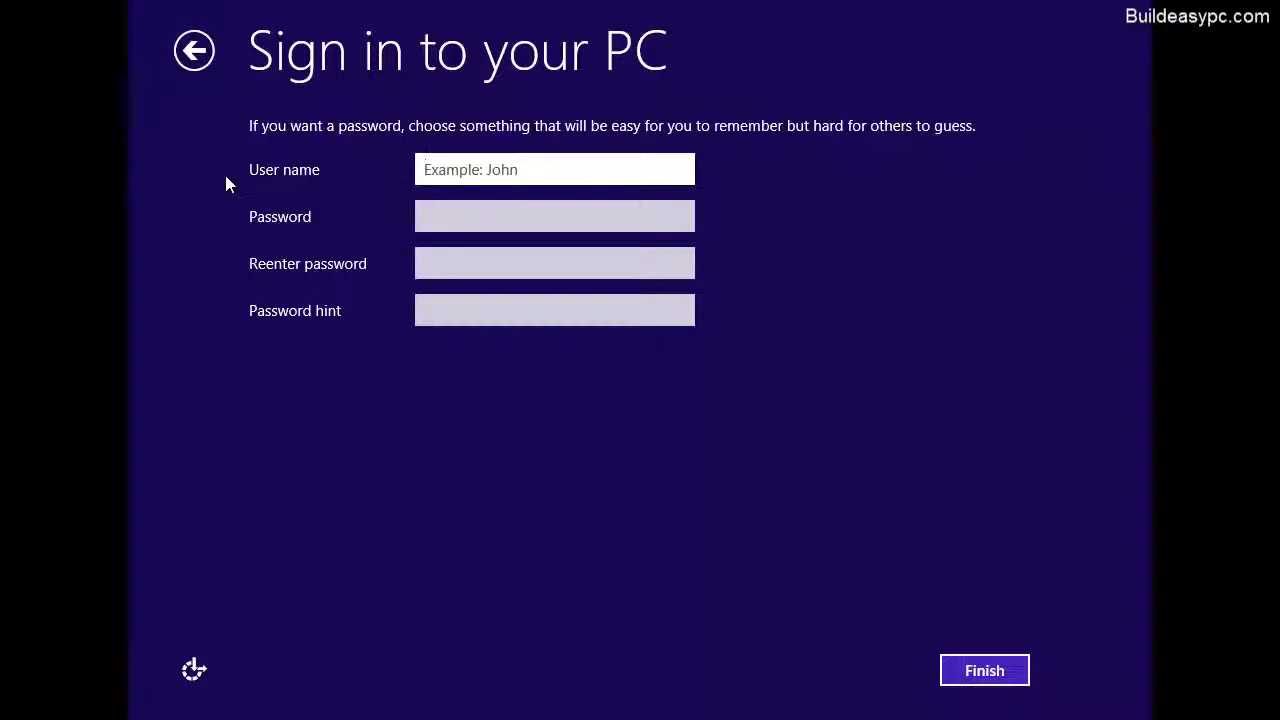
text(buil)
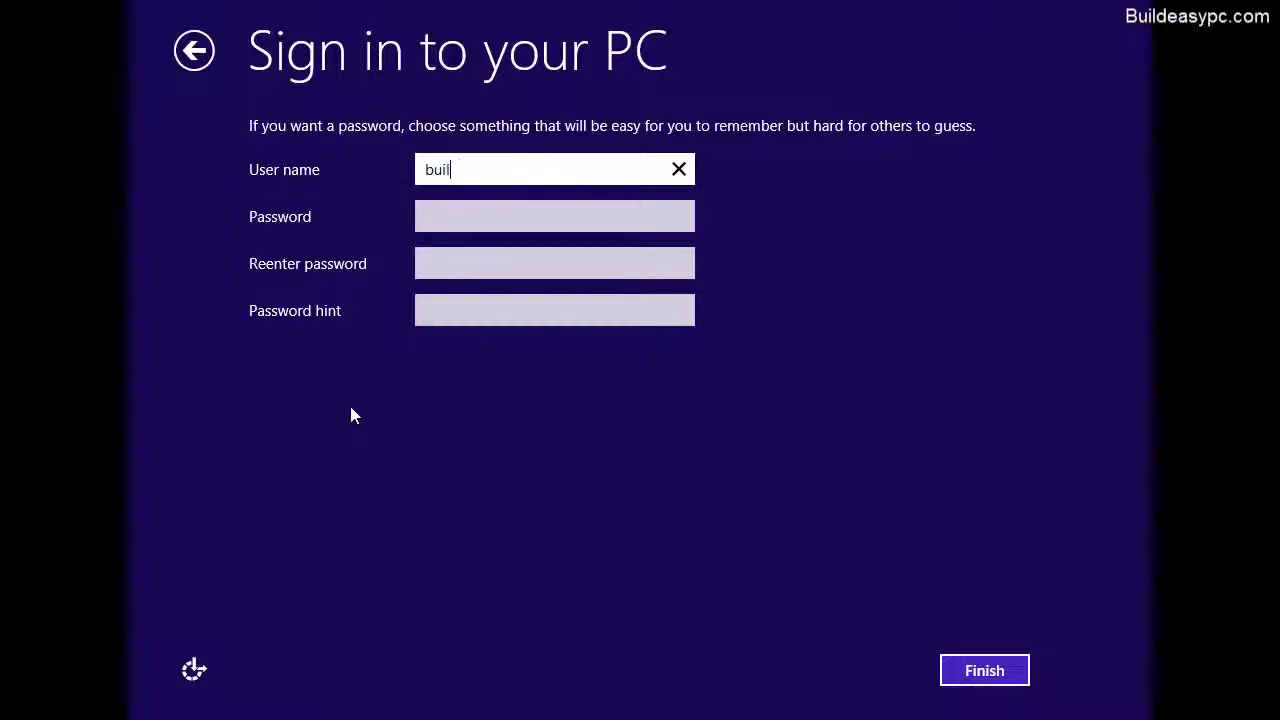
text(deasypc-user)
Enter and re-enter the account password, set the password hint to "moy**" and finish creating the local account.
click(506, 218)
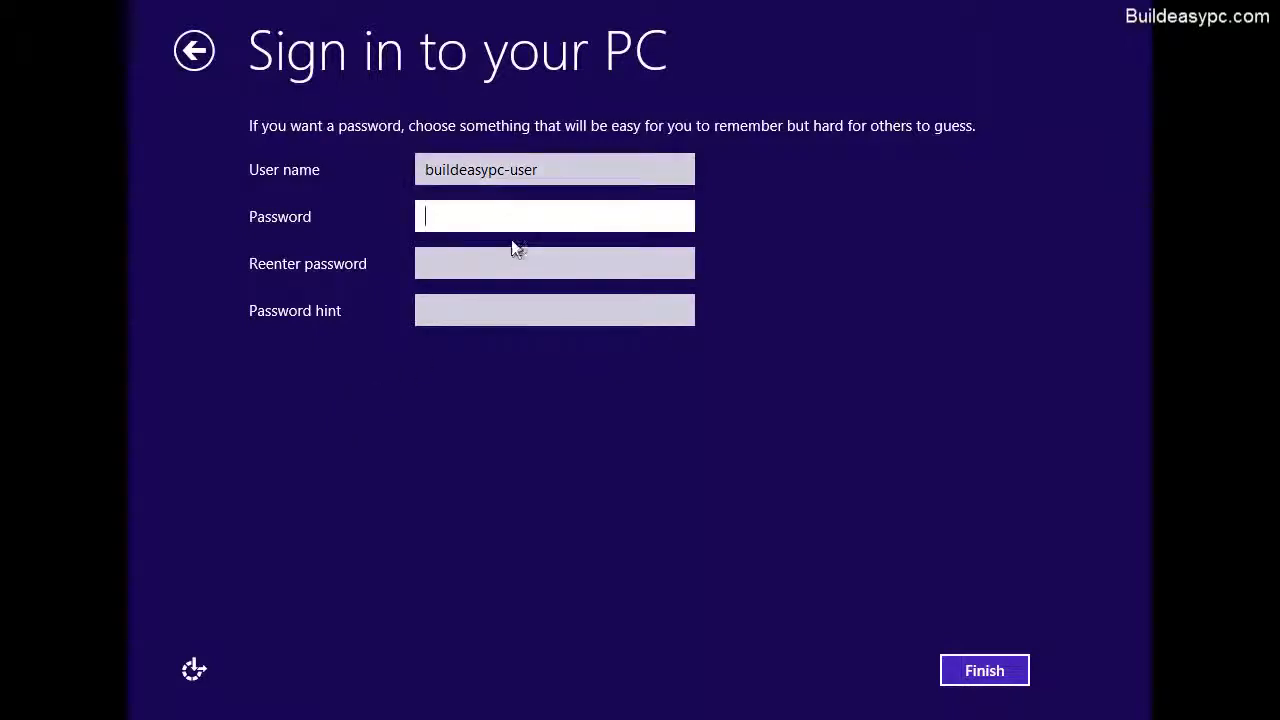
text(password)
key(Tab)
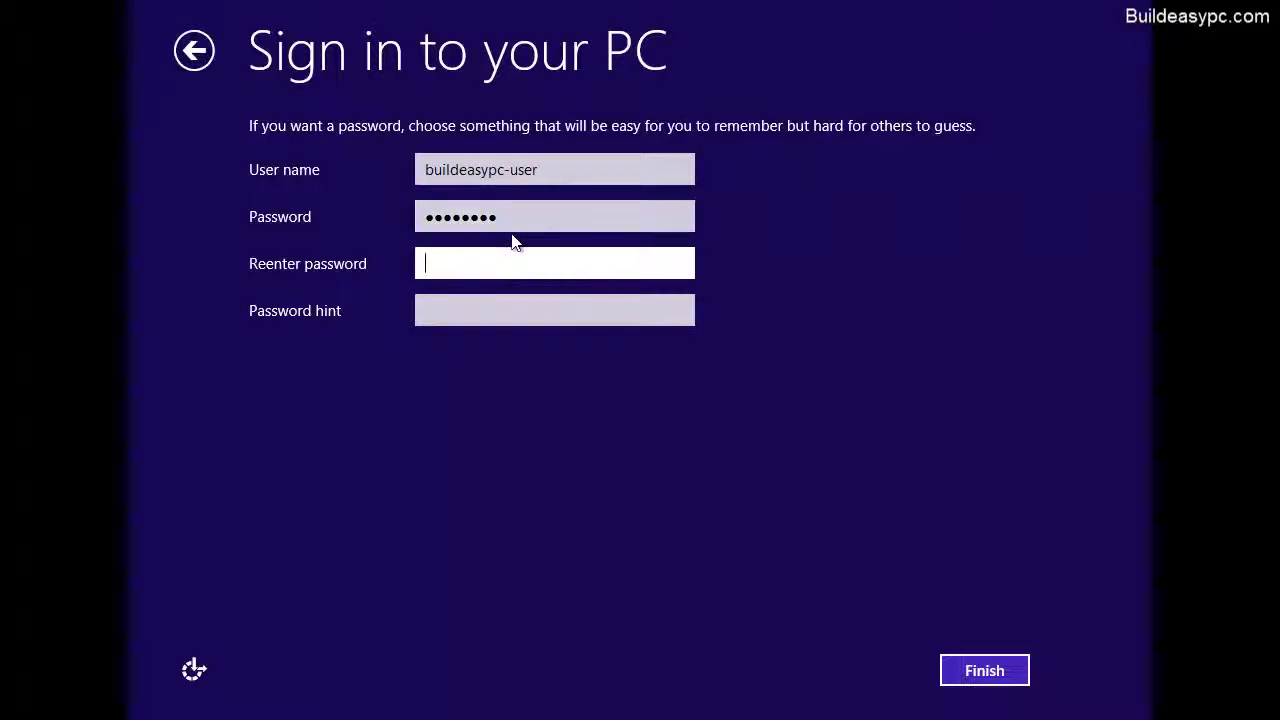
text(password)
click(496, 310)
text(m)
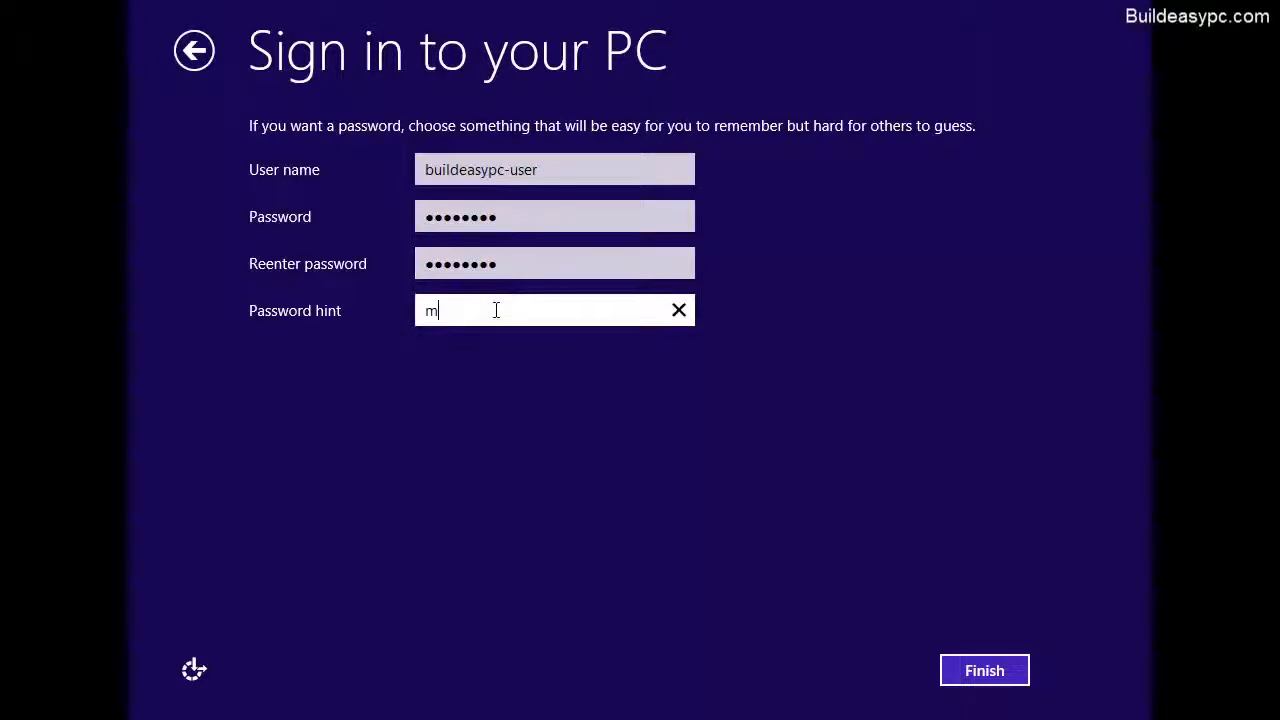
text(oy**)
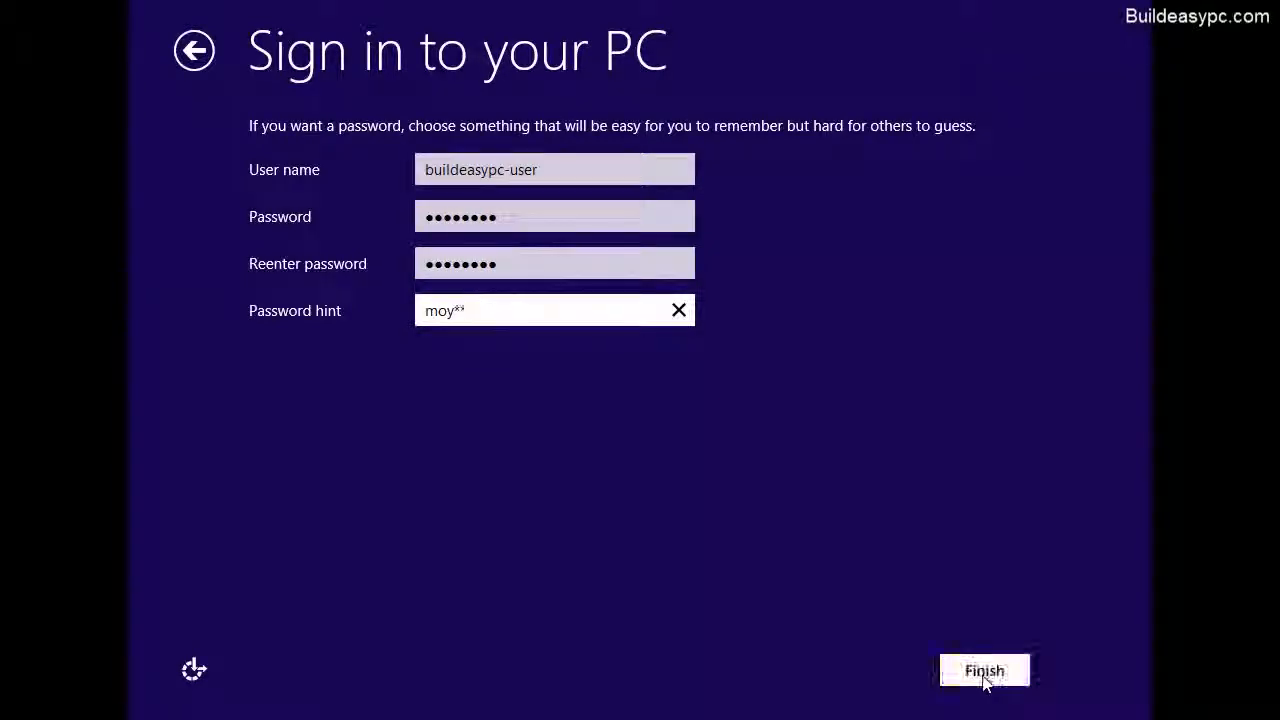
click(983, 672)
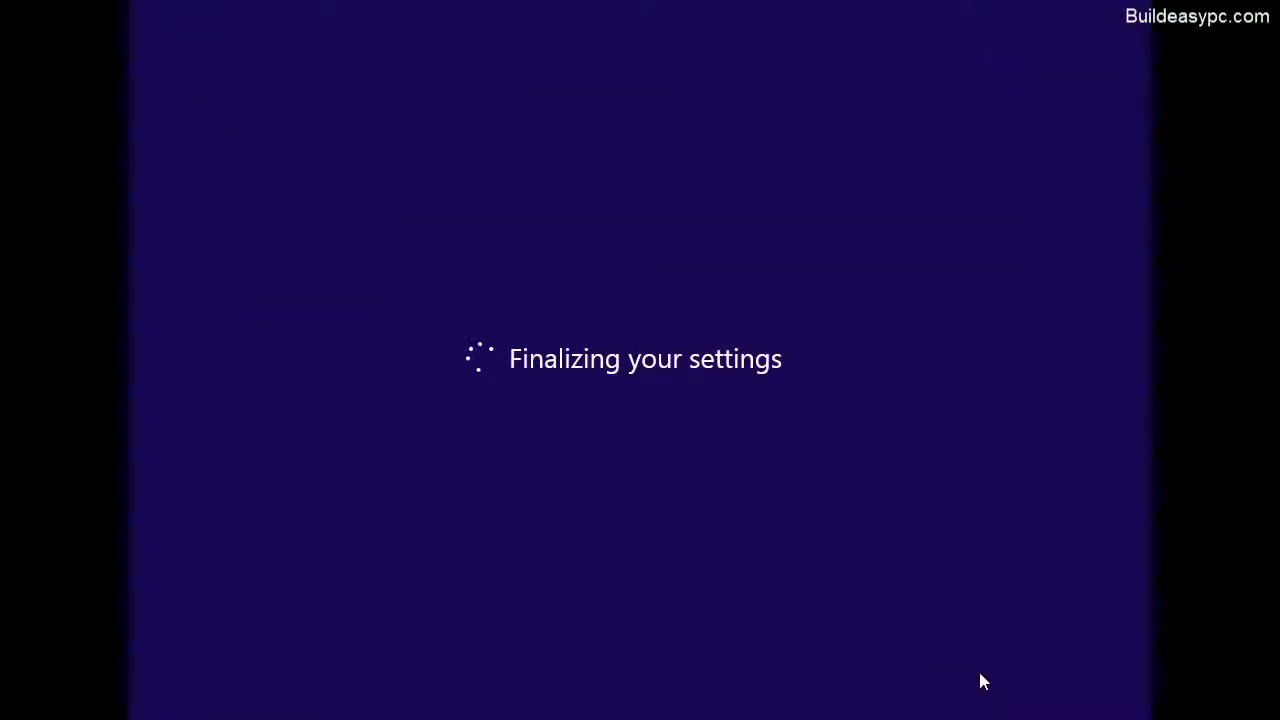
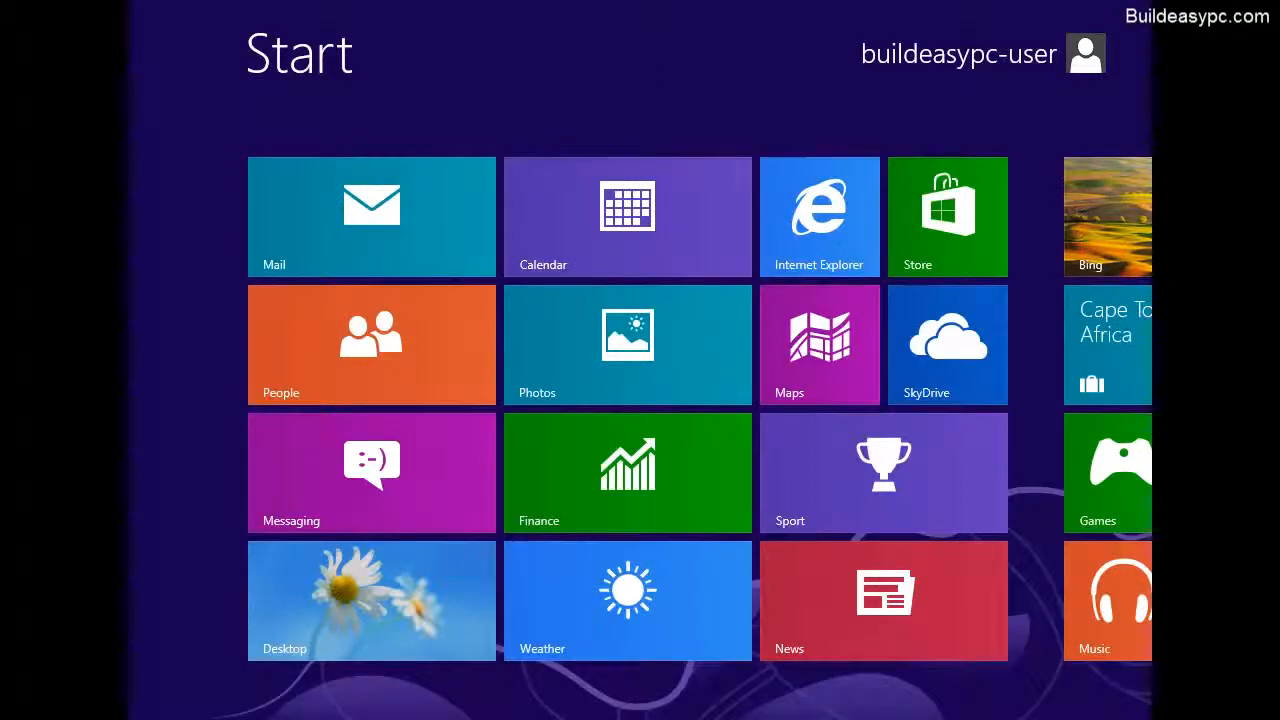
Look through the app tiles across the Start screen and return to the first group.
scroll(1130, 686, down, 2)
scroll(1150, 715, down, 1)
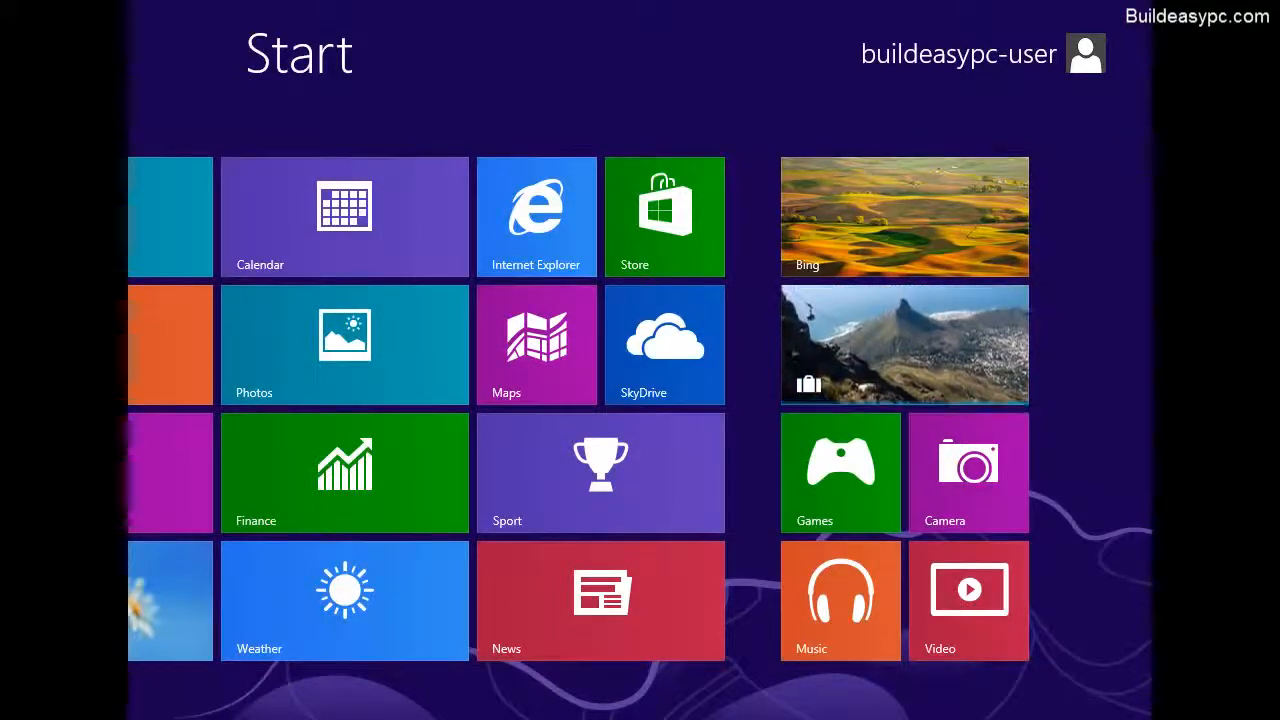
scroll(634, 706, up, 3)
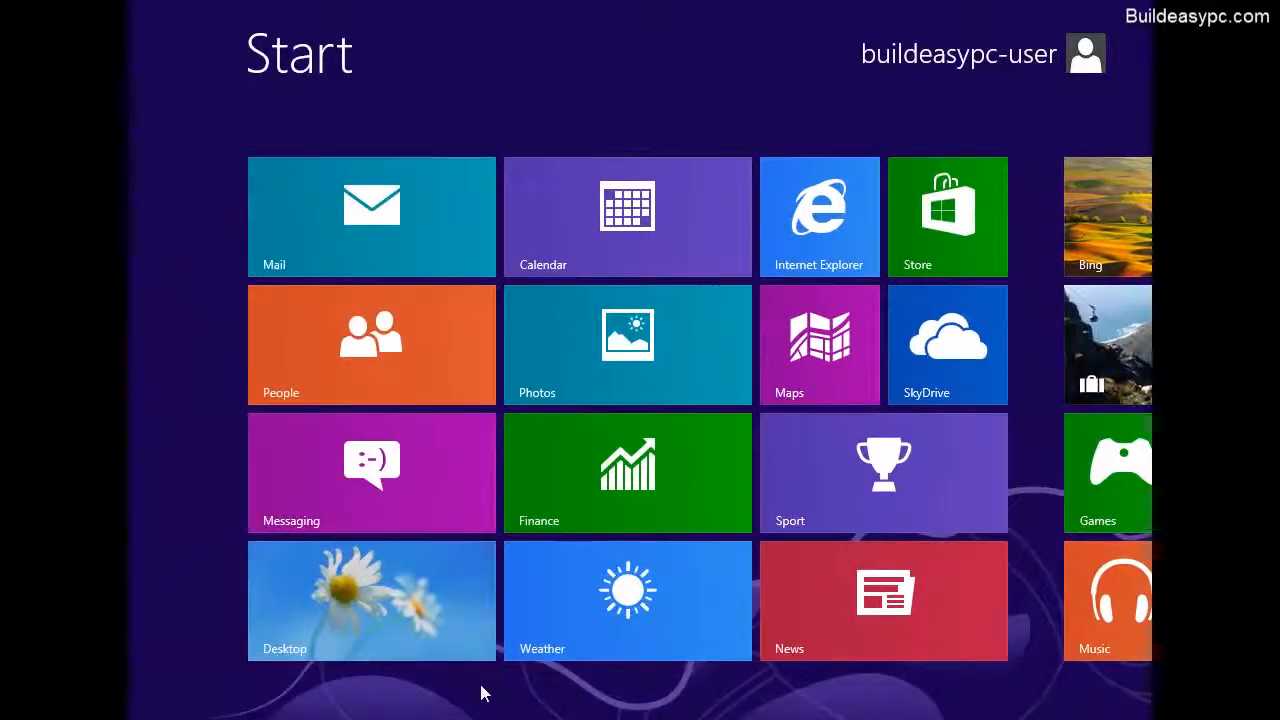
scroll(481, 693, down, 3)
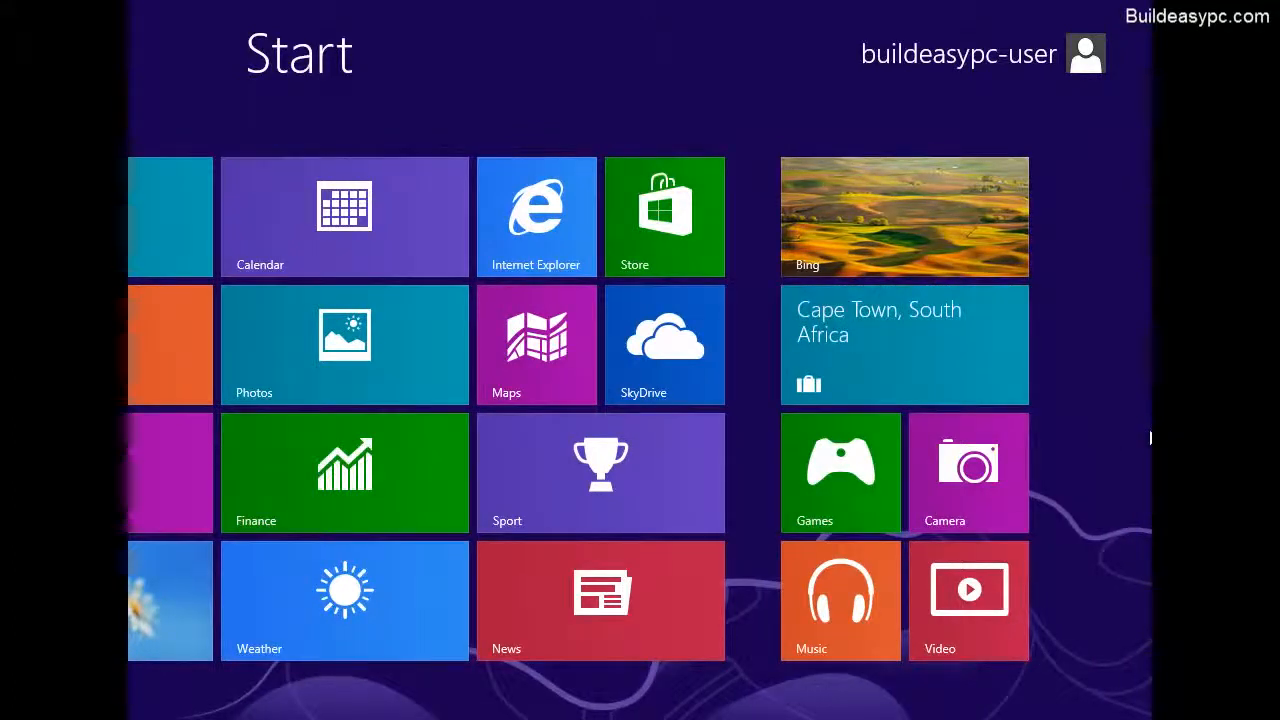
mouse_move(1140, 712)
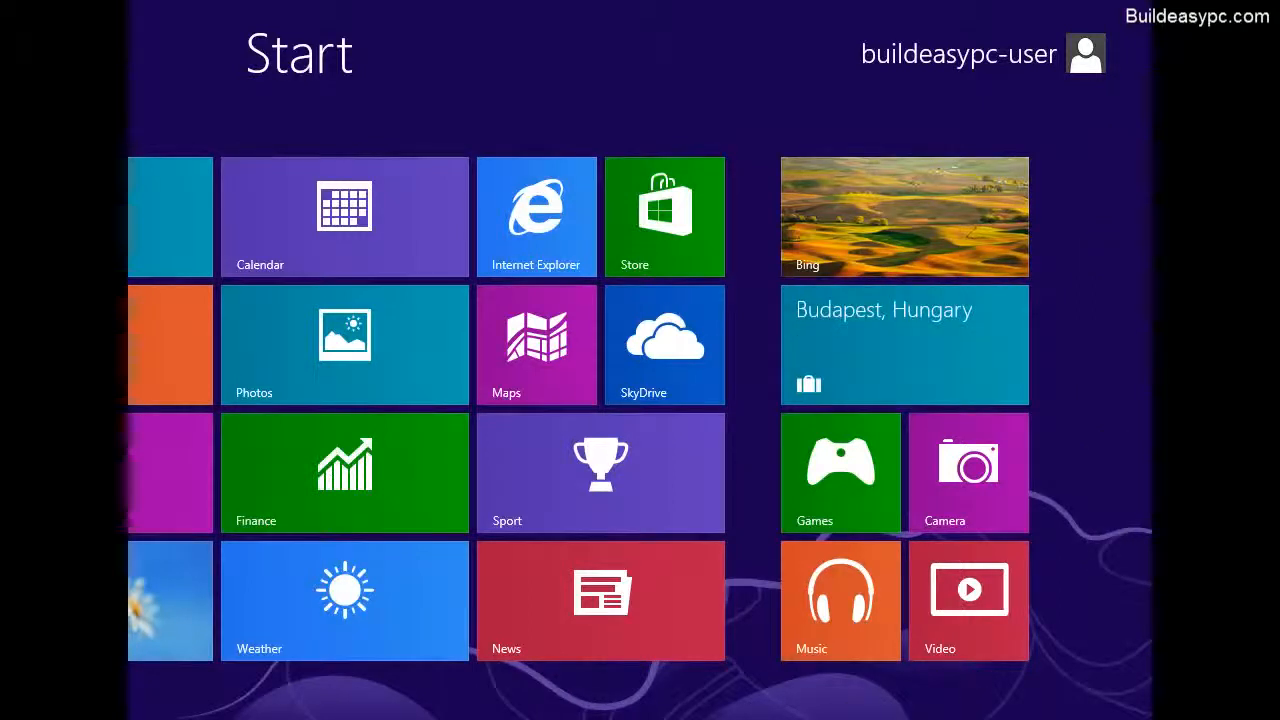
scroll(738, 716, up, 3)
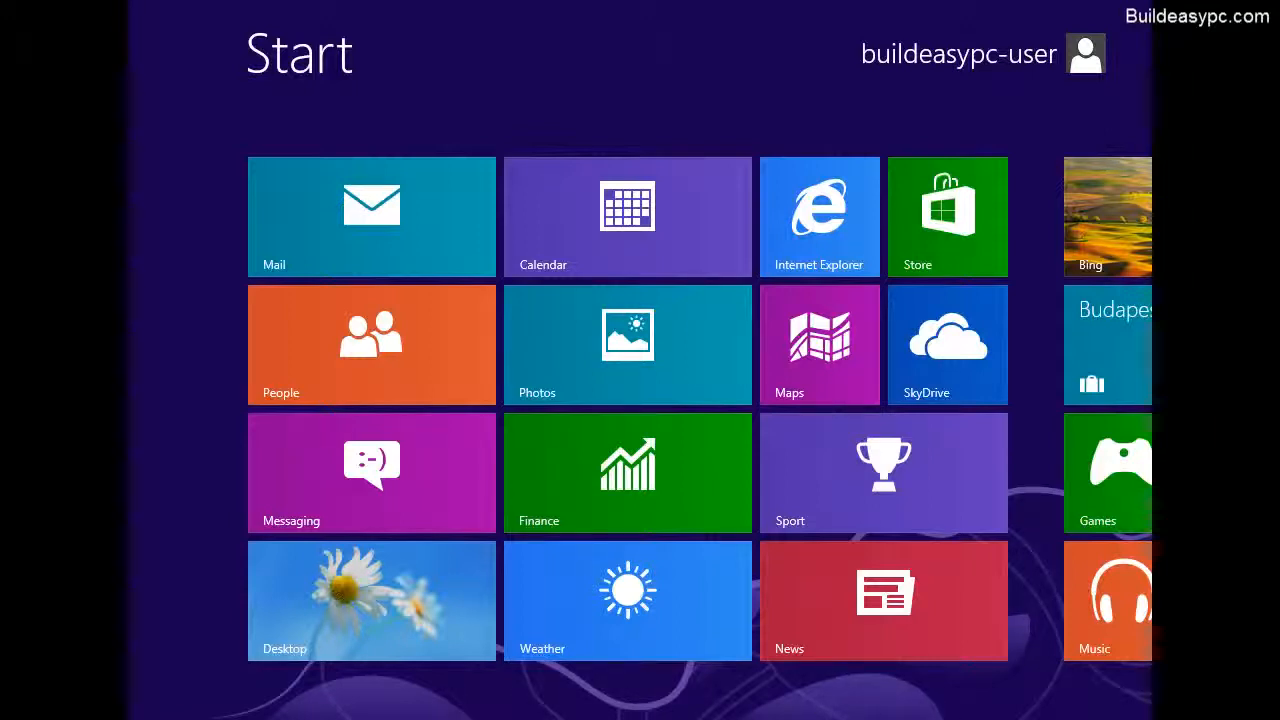
Switch to the desktop and open the System page under System and Security in Control Panel.
click(420, 599)
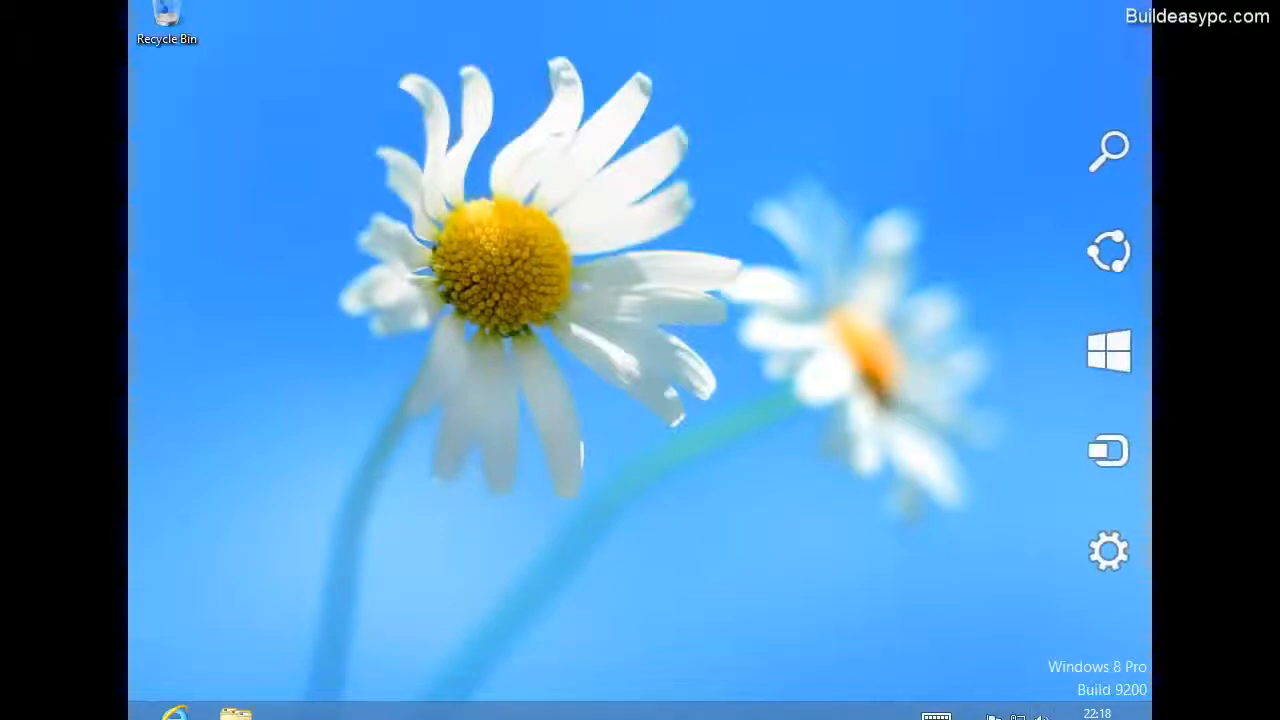
mouse_move(1110, 558)
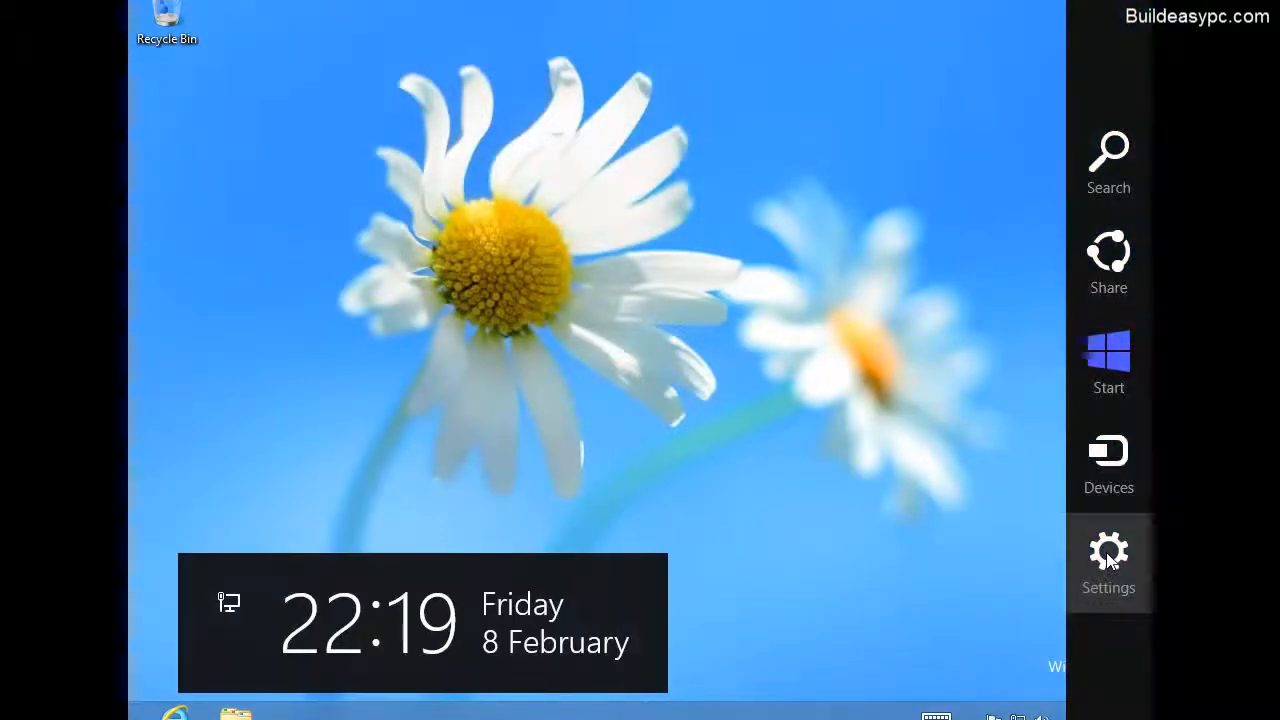
click(1108, 558)
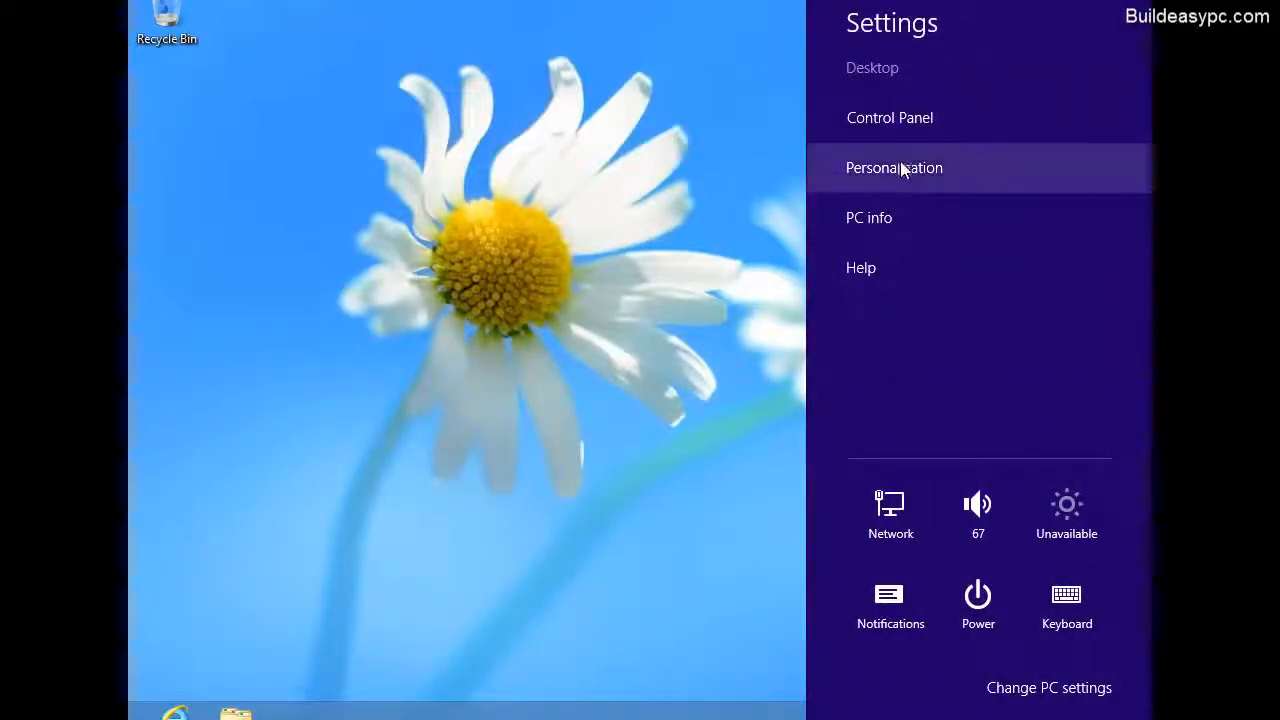
click(900, 123)
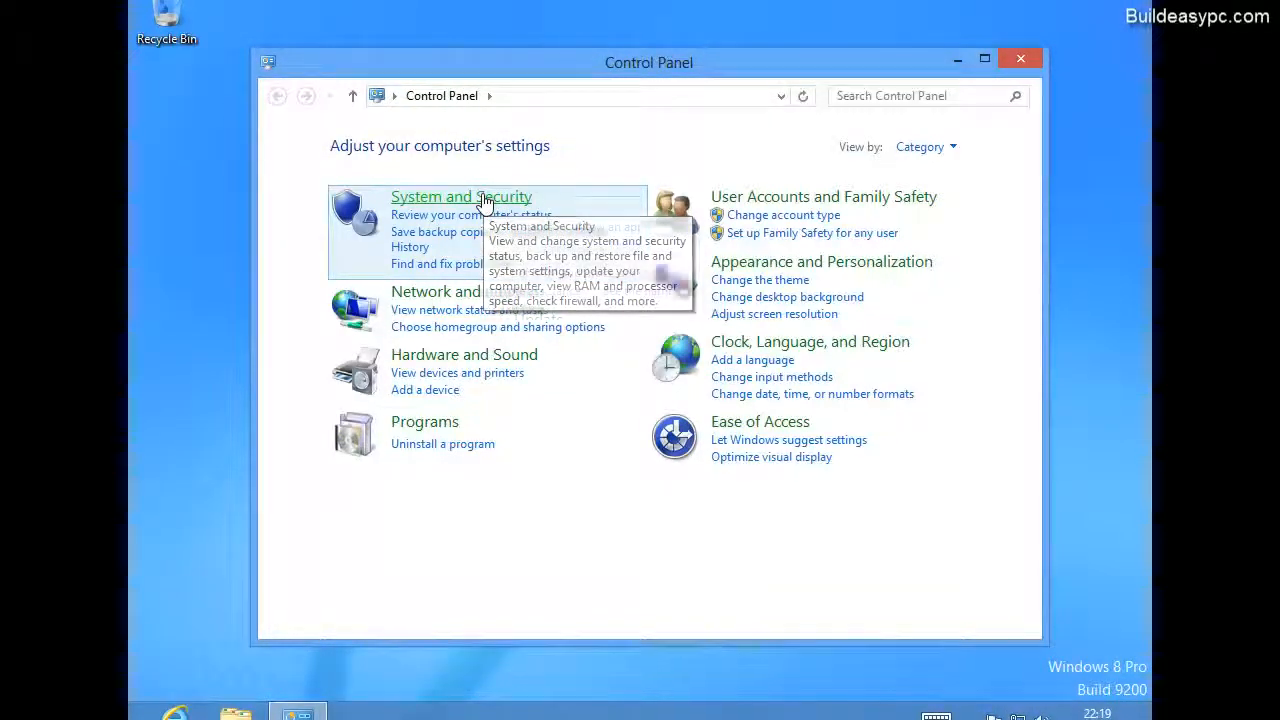
click(484, 201)
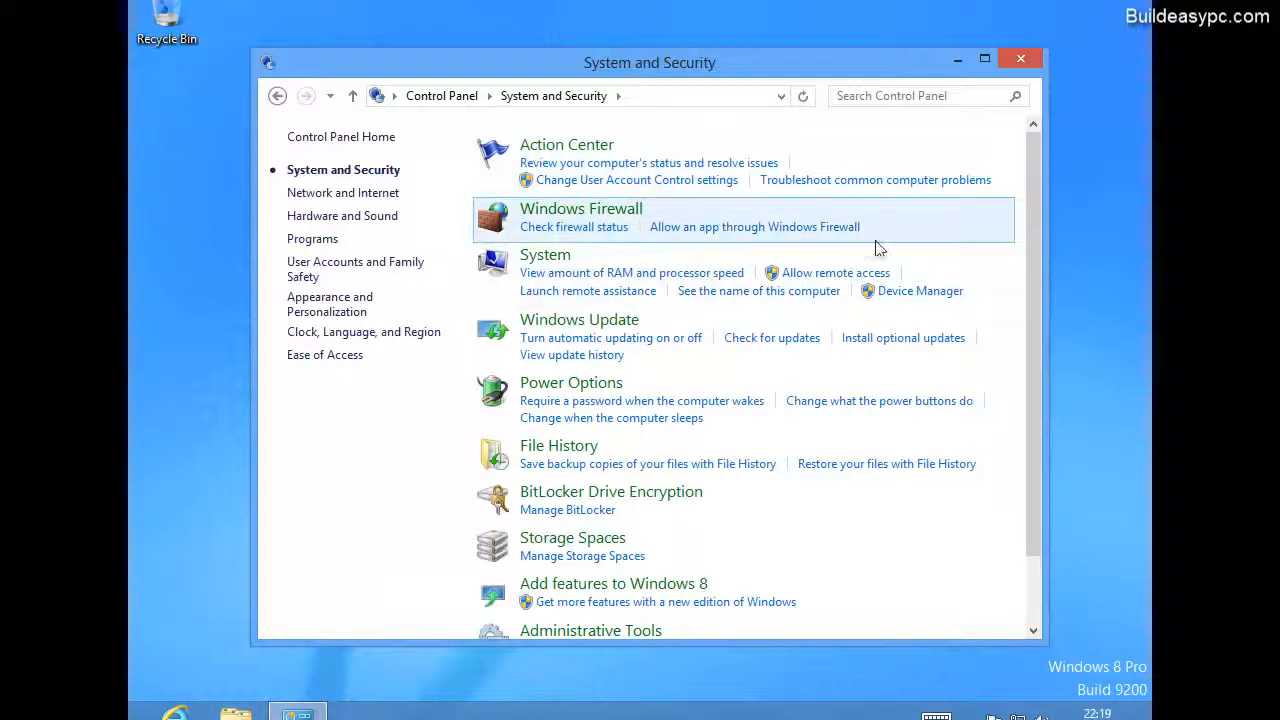
click(558, 260)
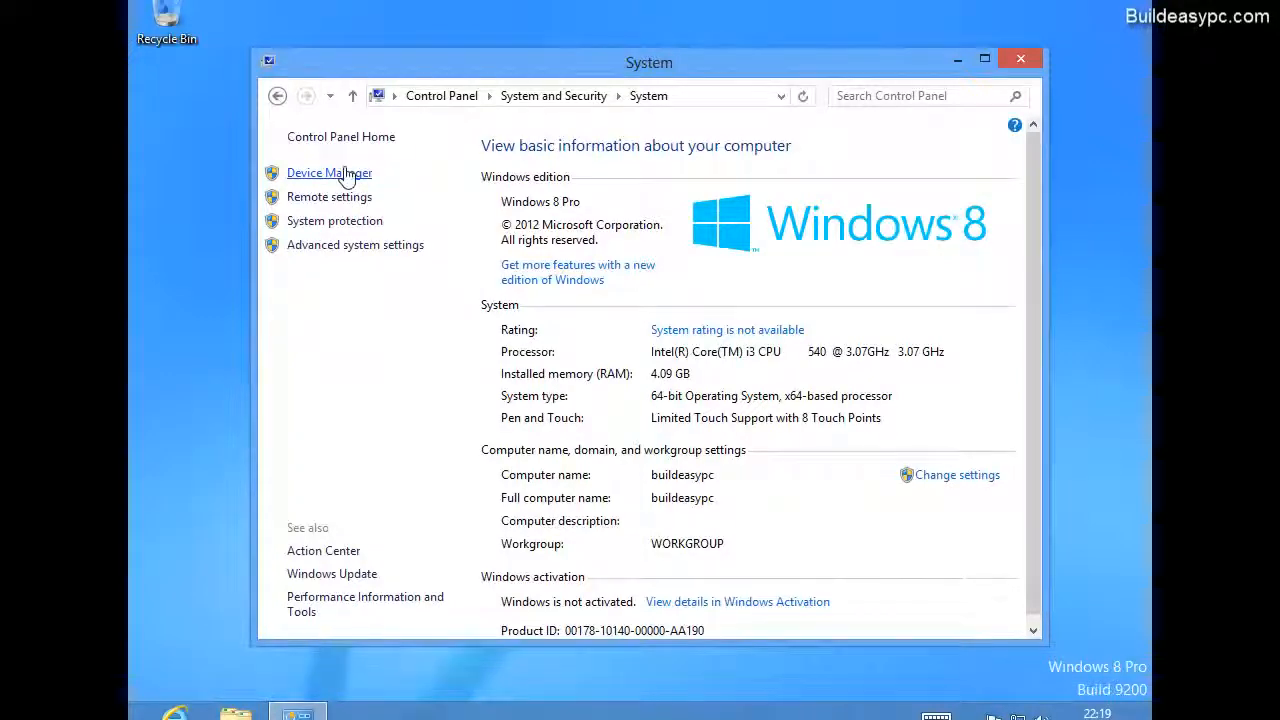
Check the driver update options for Base System Device in Device Manager without updating, collapse Other devices and close Device Manager.
click(347, 174)
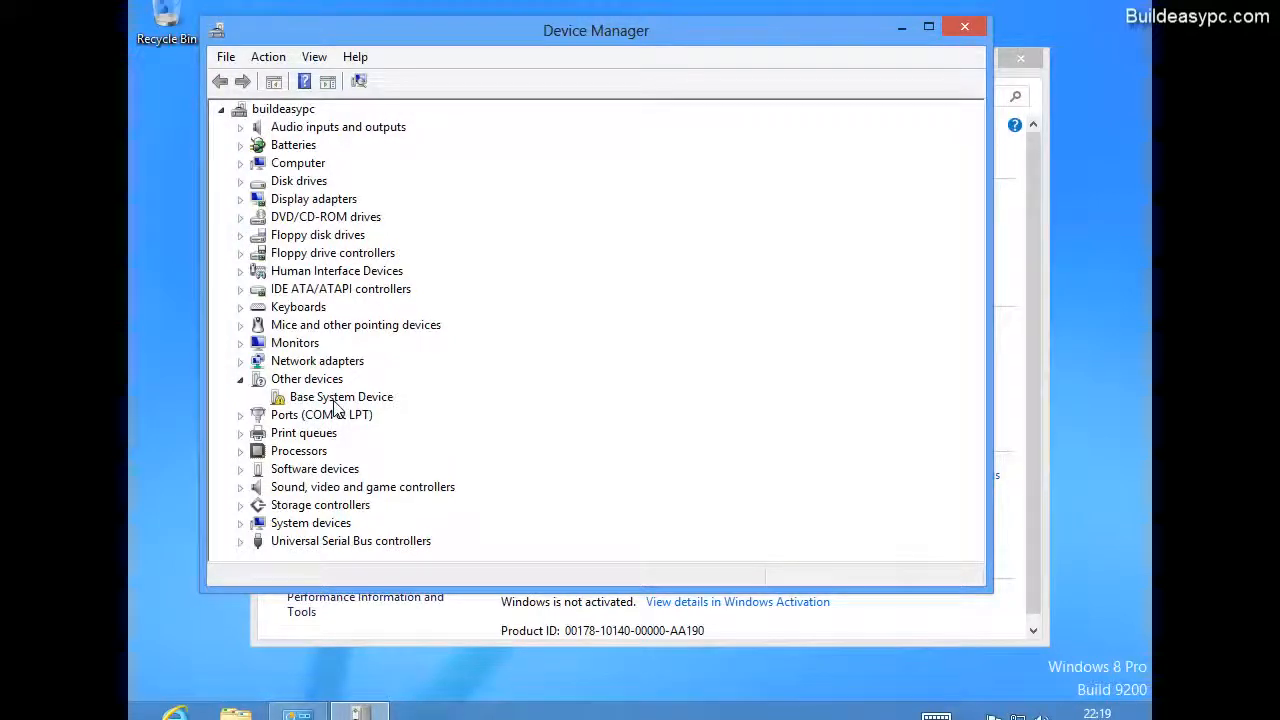
right_click(336, 408)
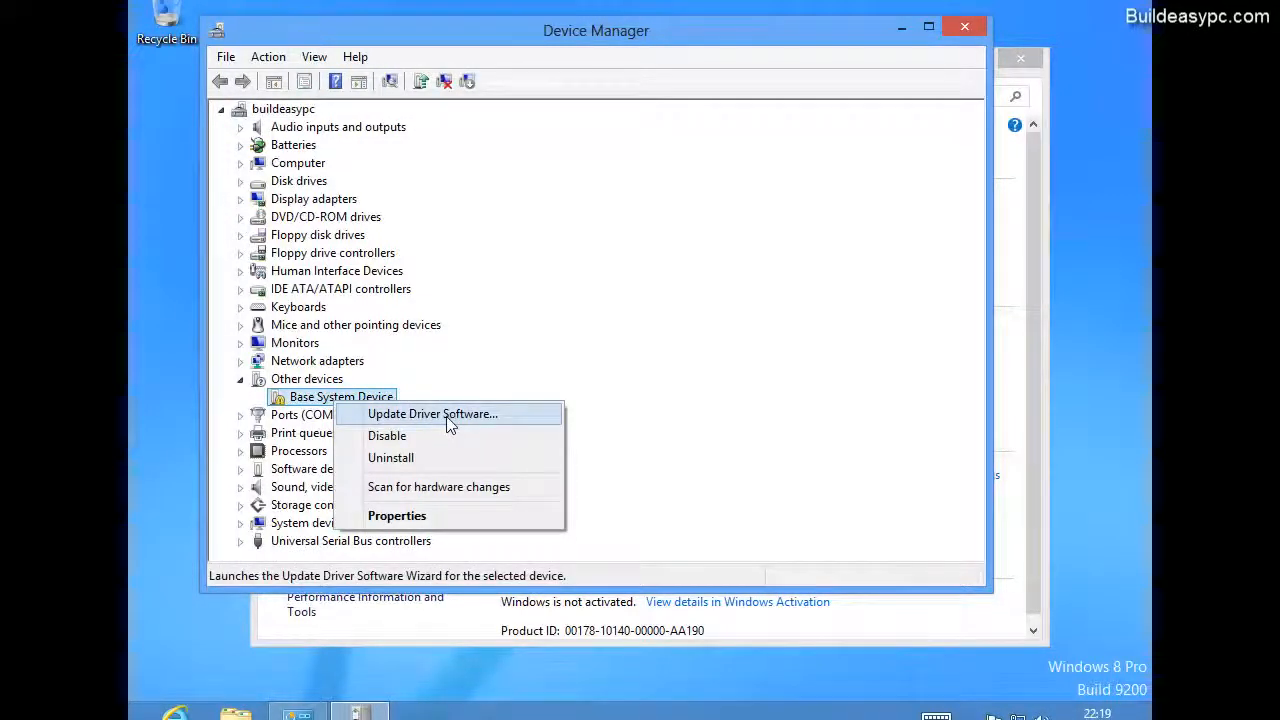
click(449, 424)
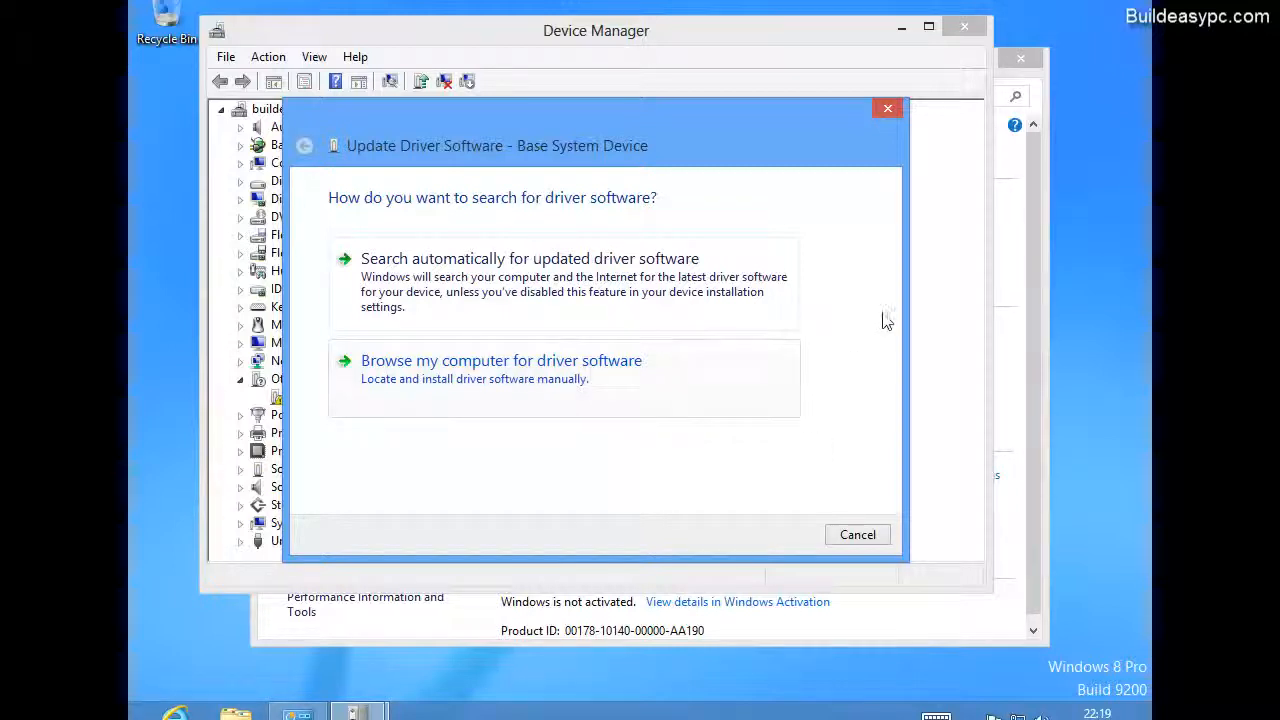
click(888, 110)
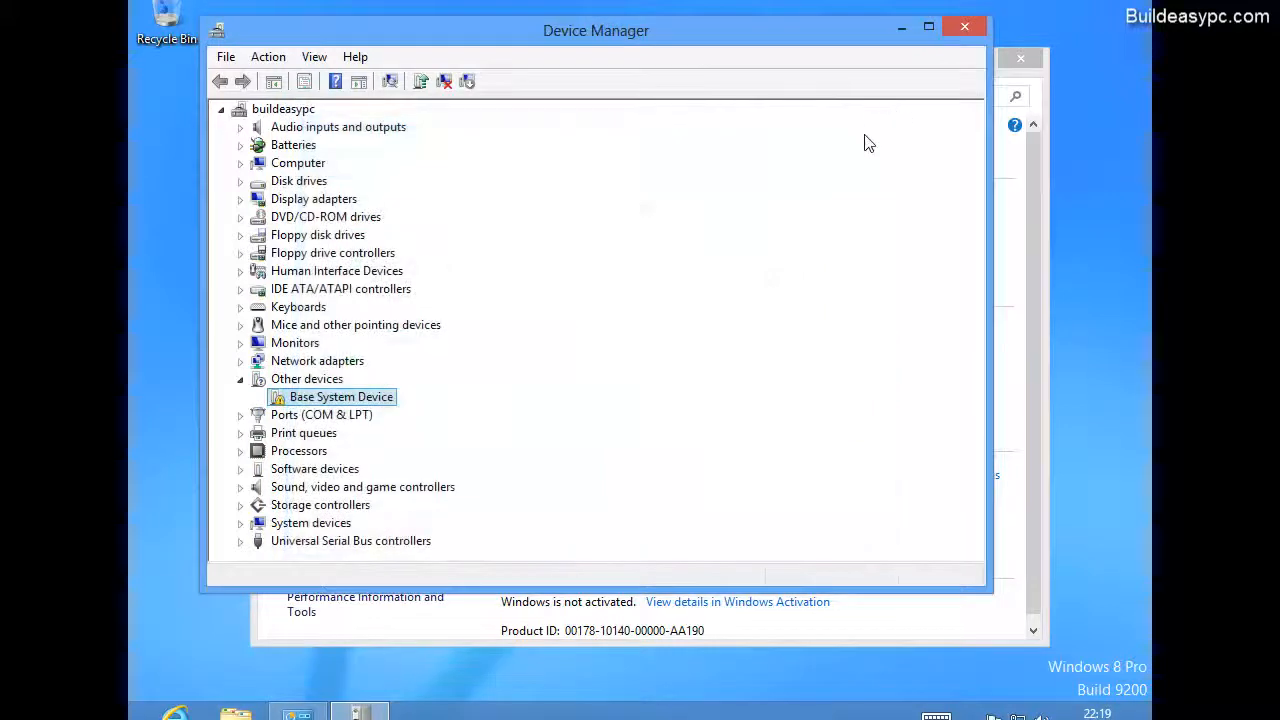
click(240, 380)
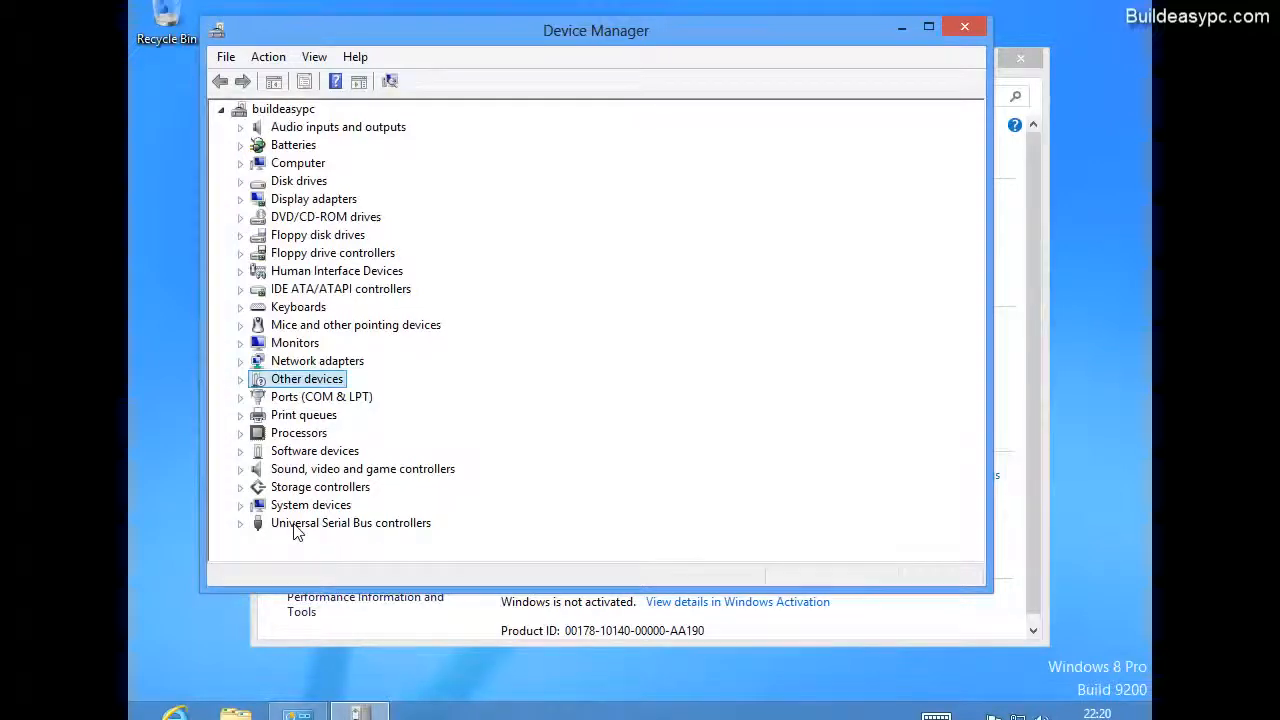
click(965, 33)
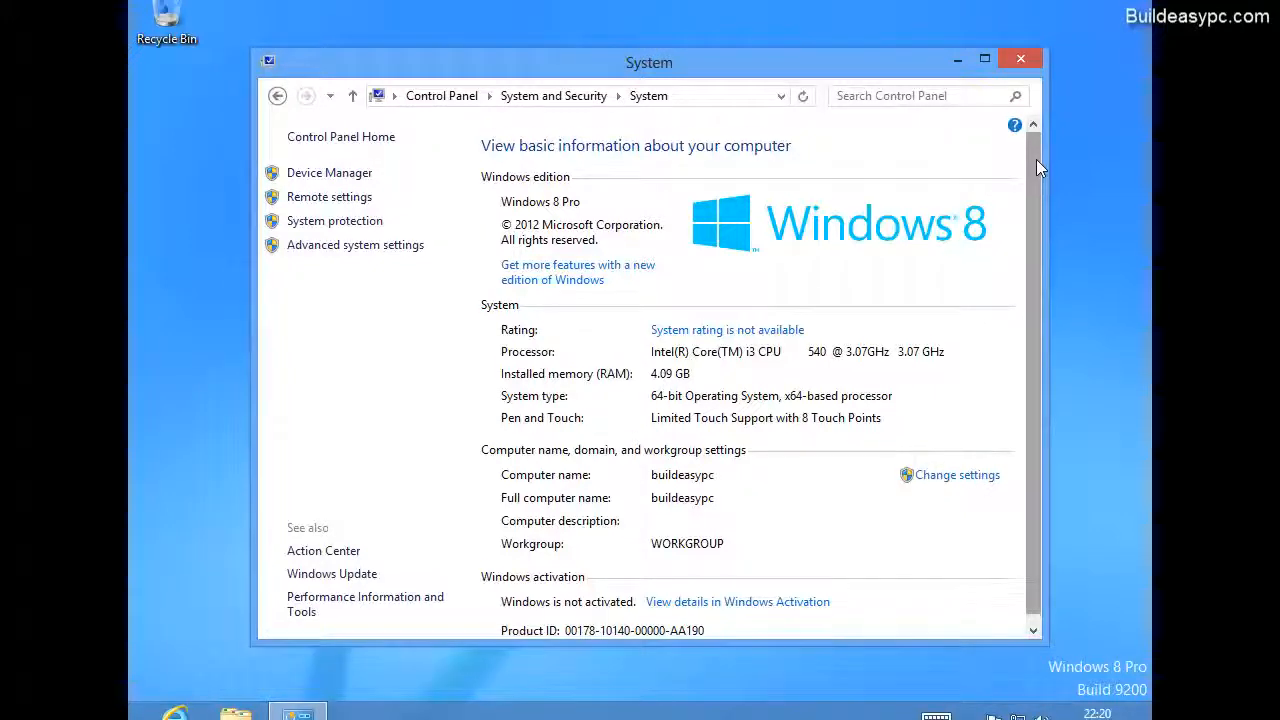
Review the full System page down to the Windows activation details, close it and return to the Start screen.
drag(1036, 159, 1040, 278)
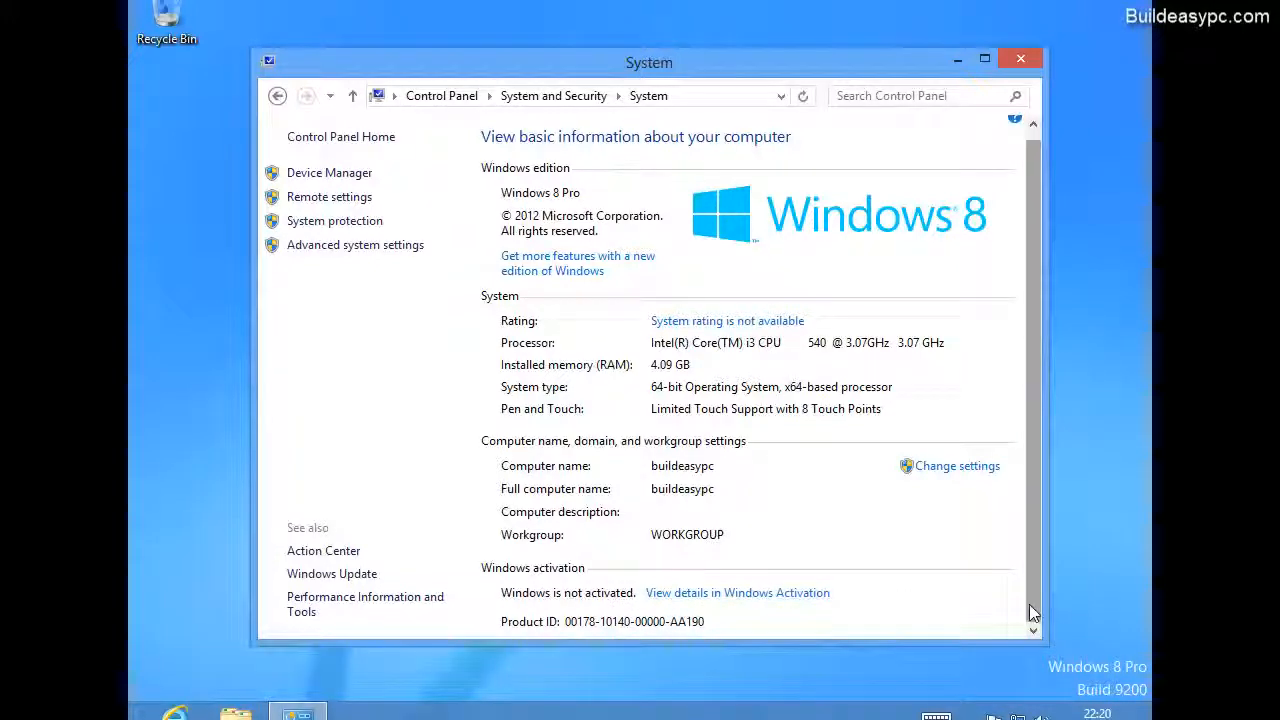
drag(1029, 604, 1027, 552)
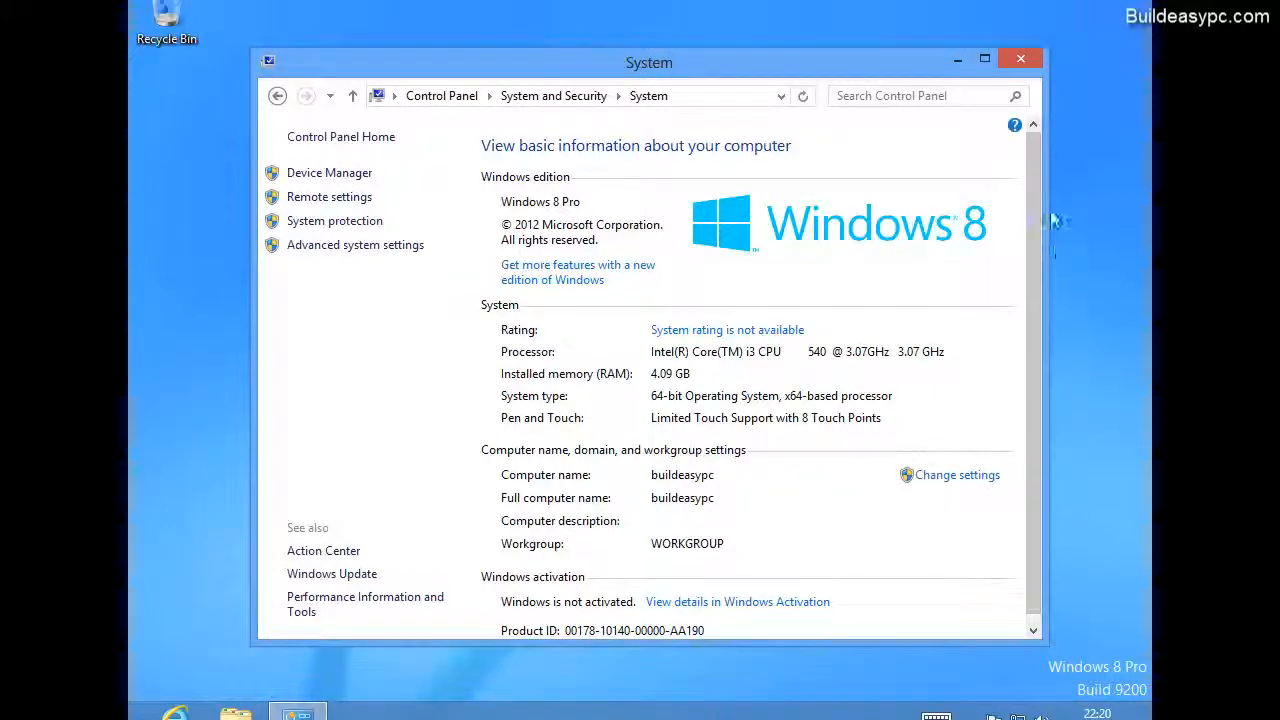
click(1030, 61)
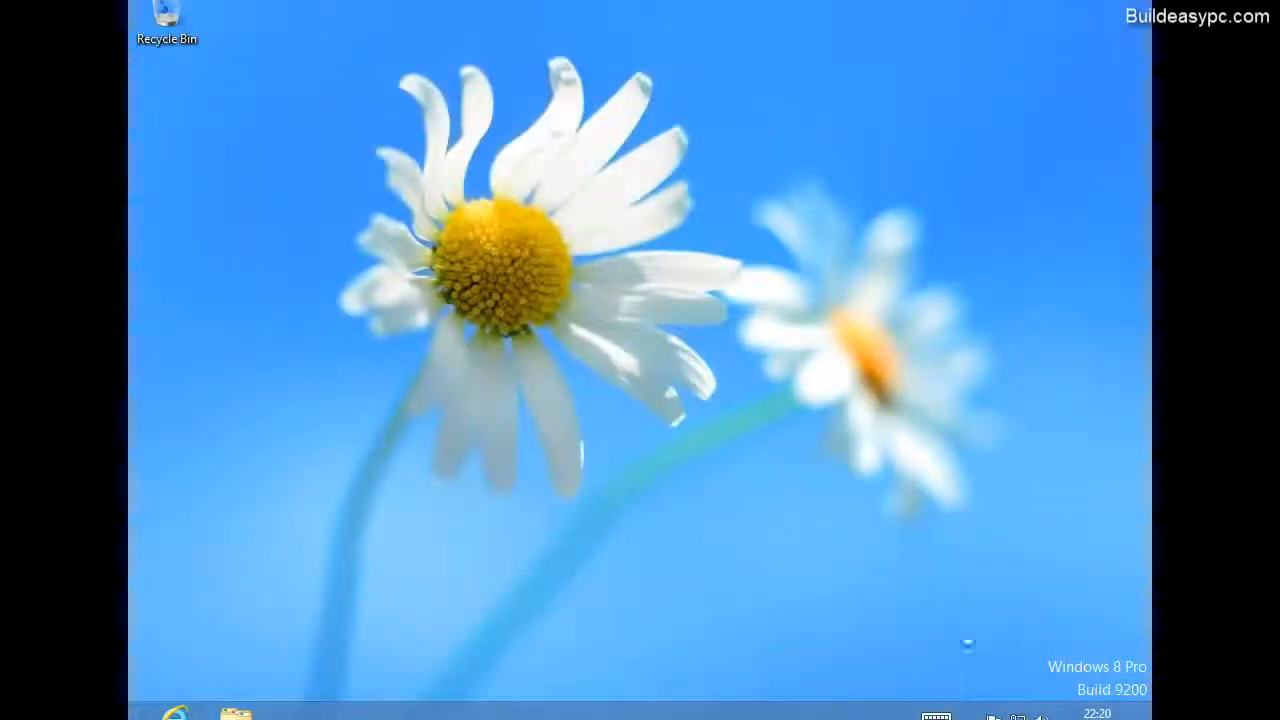
mouse_move(1151, 719)
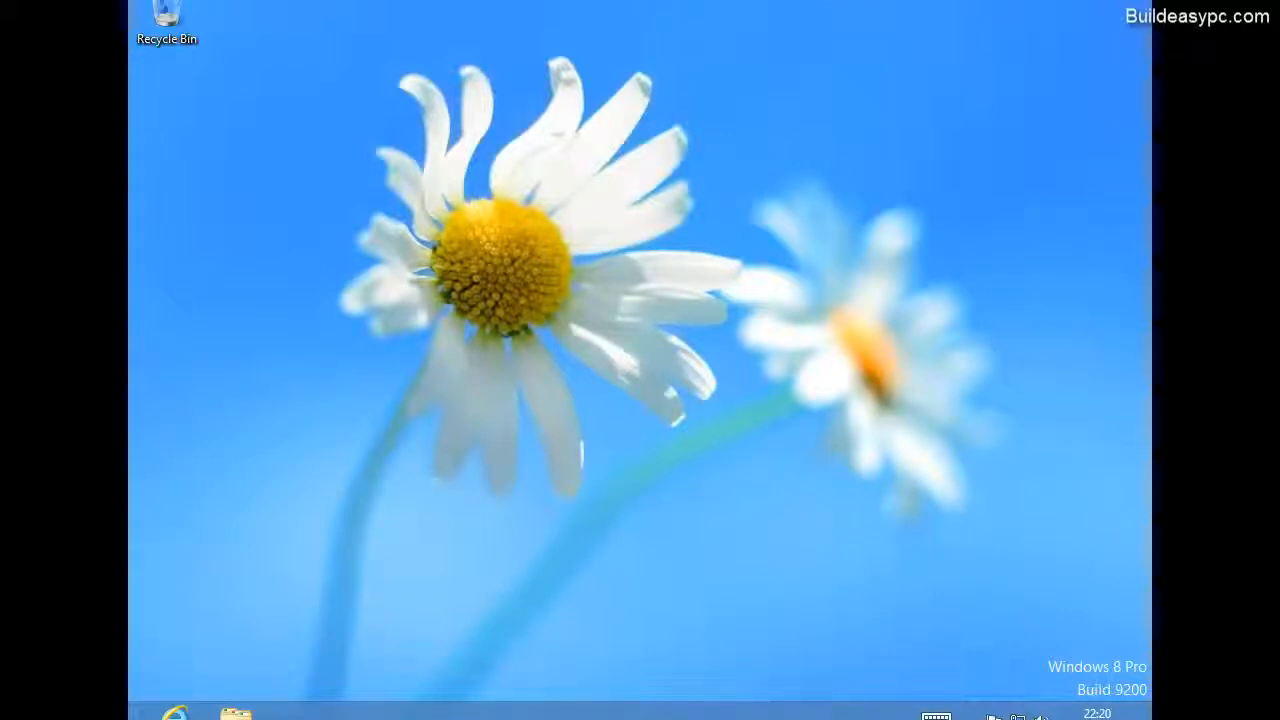
click(132, 714)
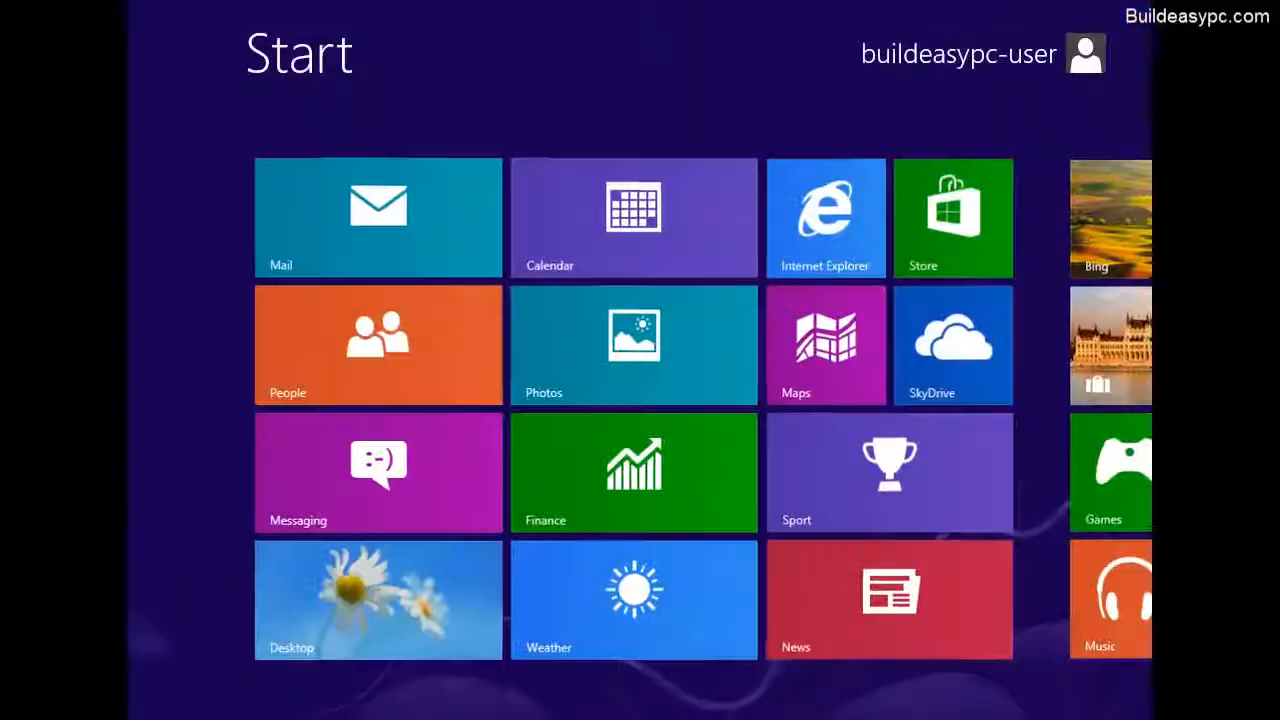